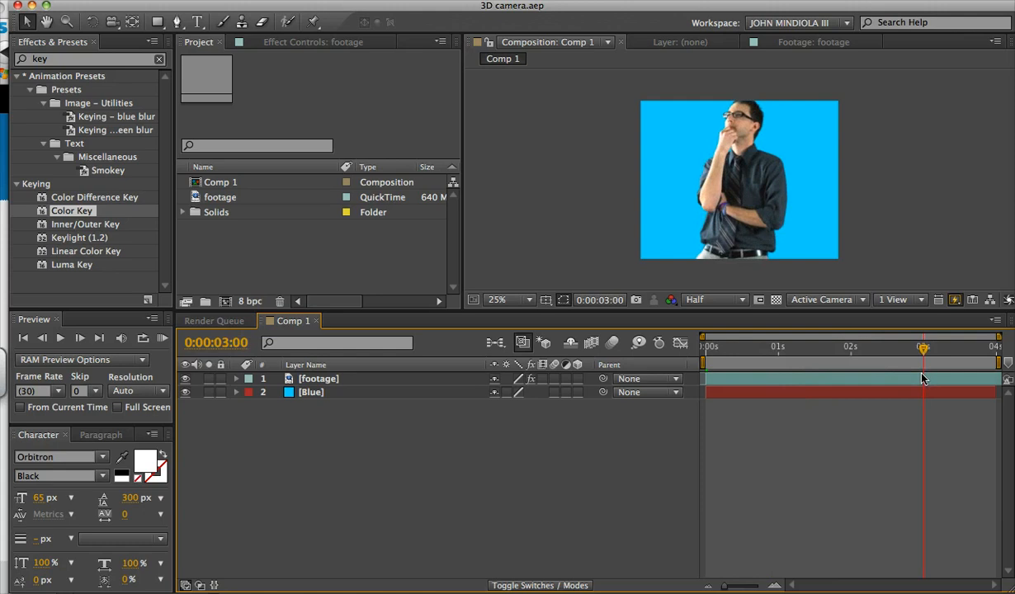
# Step back a few frames from the end pose and return the playhead to the start of Comp 1
pyautogui.press('pageup')
pyautogui.press('pageup')
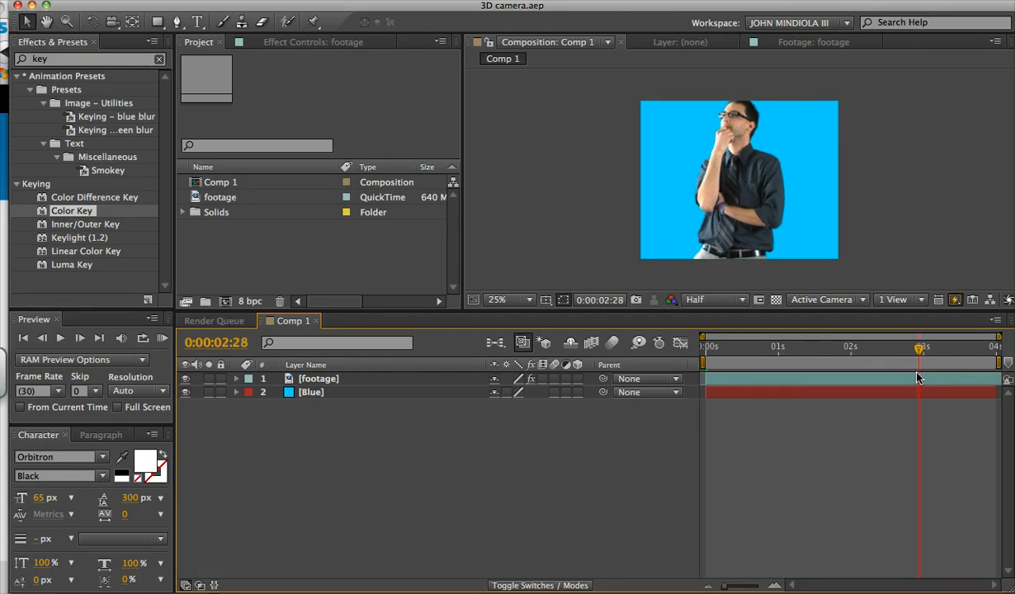
pyautogui.press('pageup')
pyautogui.moveTo(916, 373); pyautogui.dragTo(681, 354)
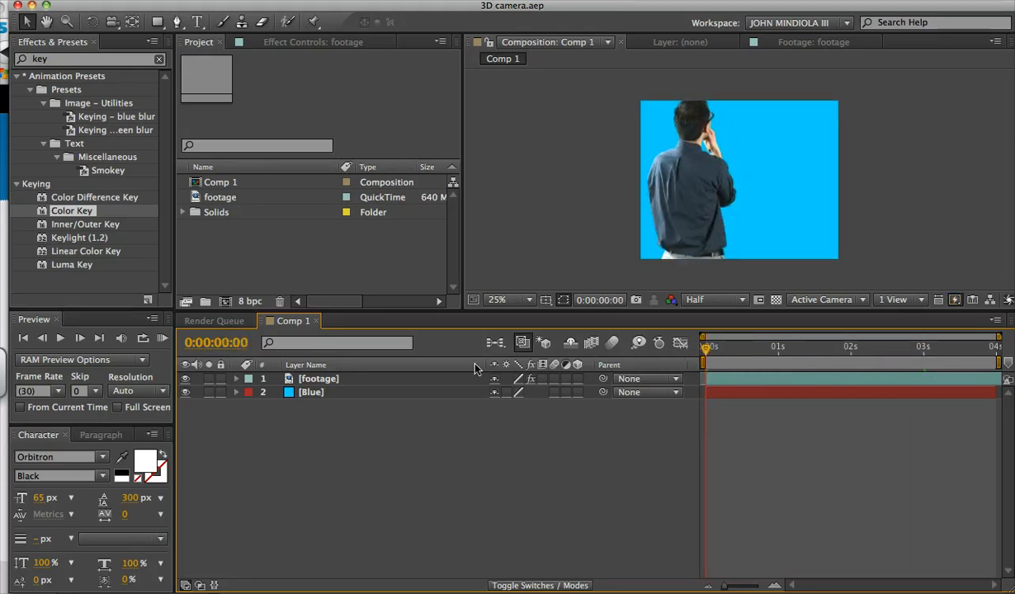
# Rename the footage layer in Comp 1 as "footage main"
pyautogui.rightClick(317, 384)
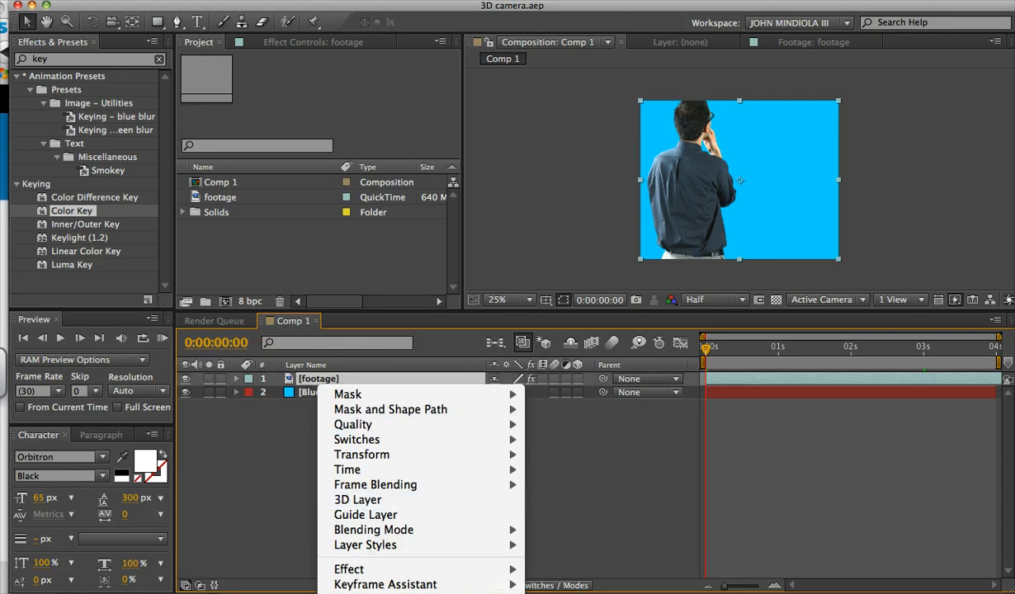
pyautogui.click(343, 377)
pyautogui.press('Return')
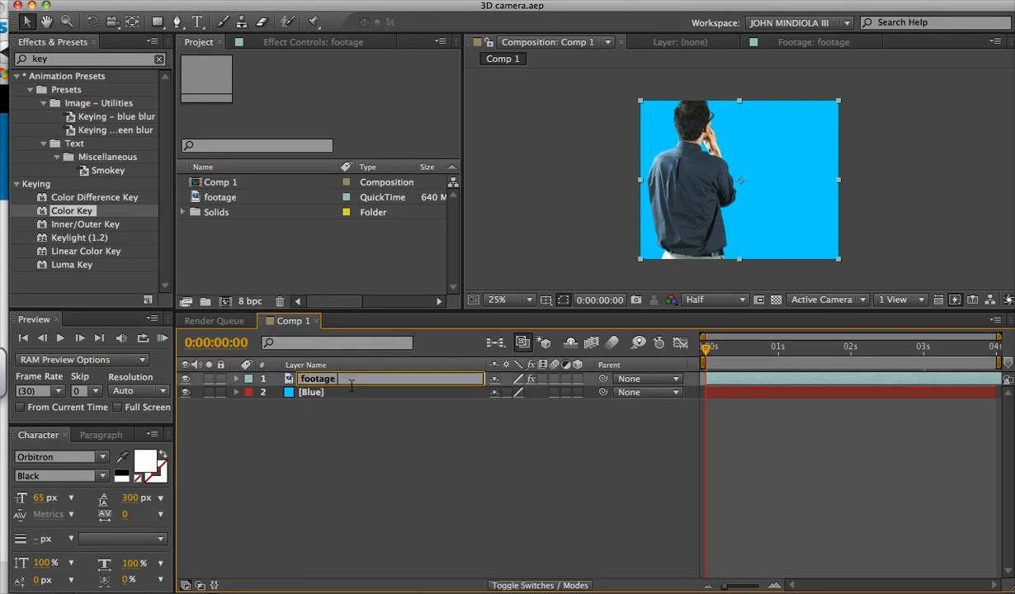
pyautogui.write('main')
pyautogui.press('Return')
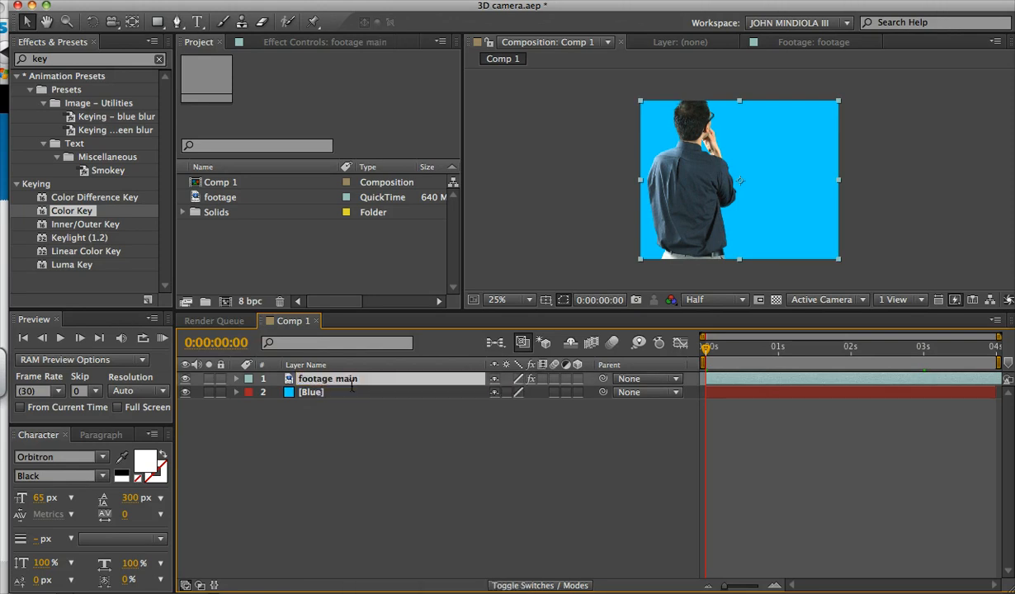
# Play back the keyed footage over the blue background and move the playhead to 0:00:02:10
pyautogui.click(591, 155)
pyautogui.press('space')
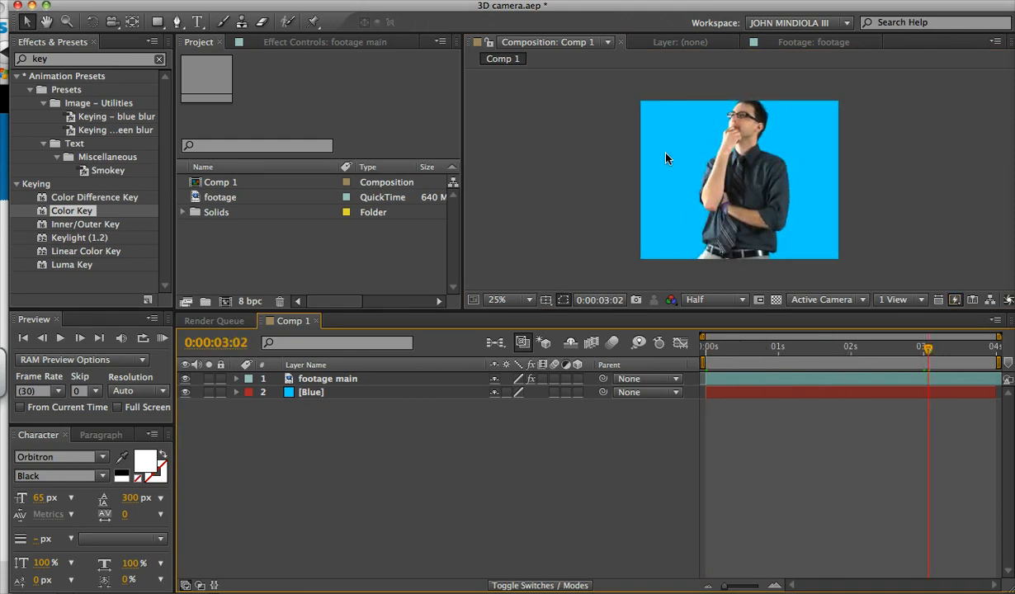
pyautogui.moveTo(929, 353); pyautogui.dragTo(874, 353)
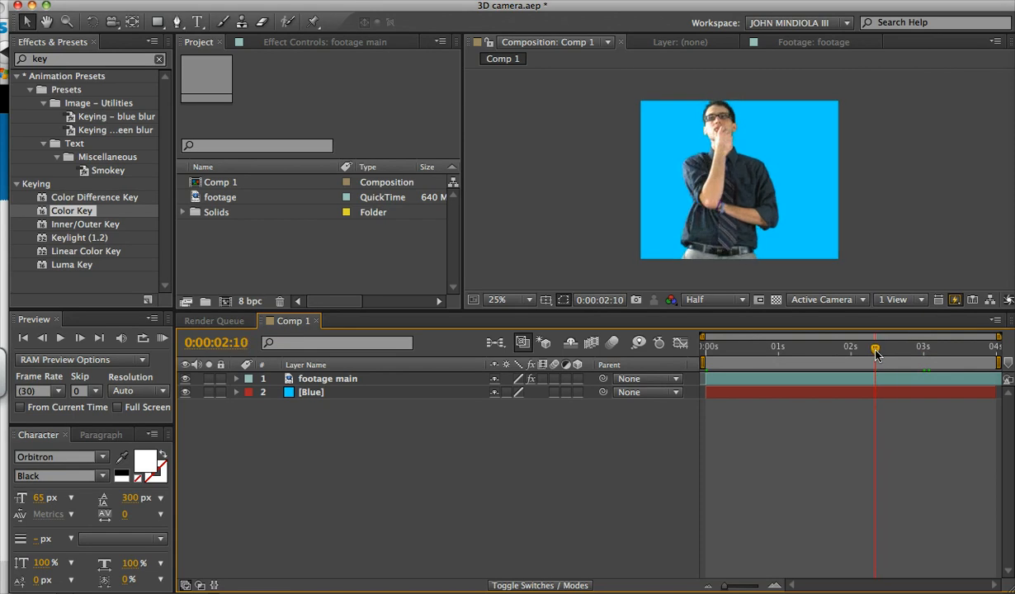
# Switch to Photoshop, where obnoxioussquares.psd is open
pyautogui.press('super+Tab')
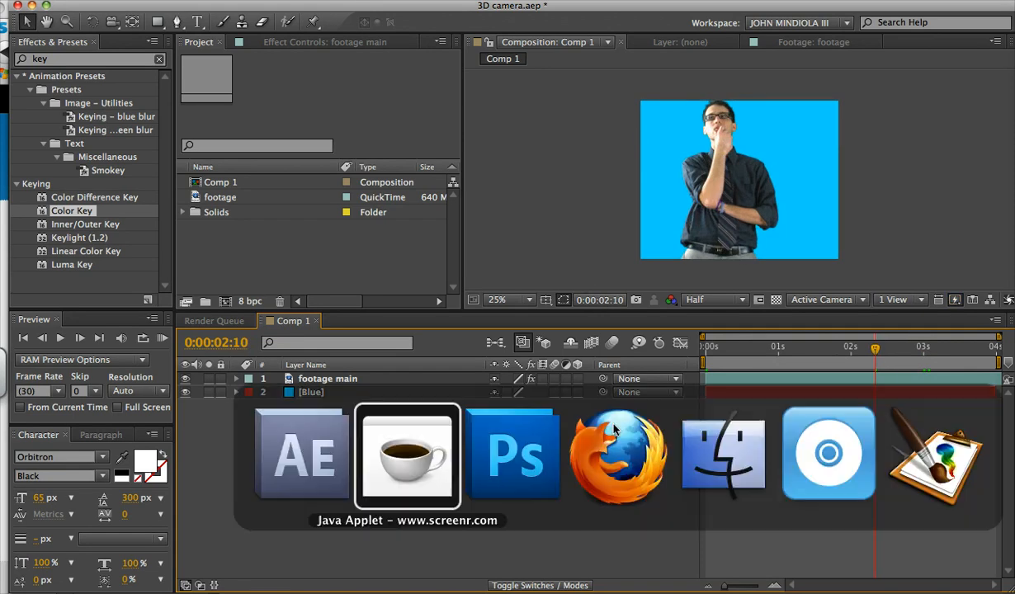
pyautogui.press('super+Tab')
pyautogui.press('super+Tab')
pyautogui.press('super+Tab')
pyautogui.press('super+Tab')
pyautogui.press('super+Tab')
pyautogui.press('super+Tab')
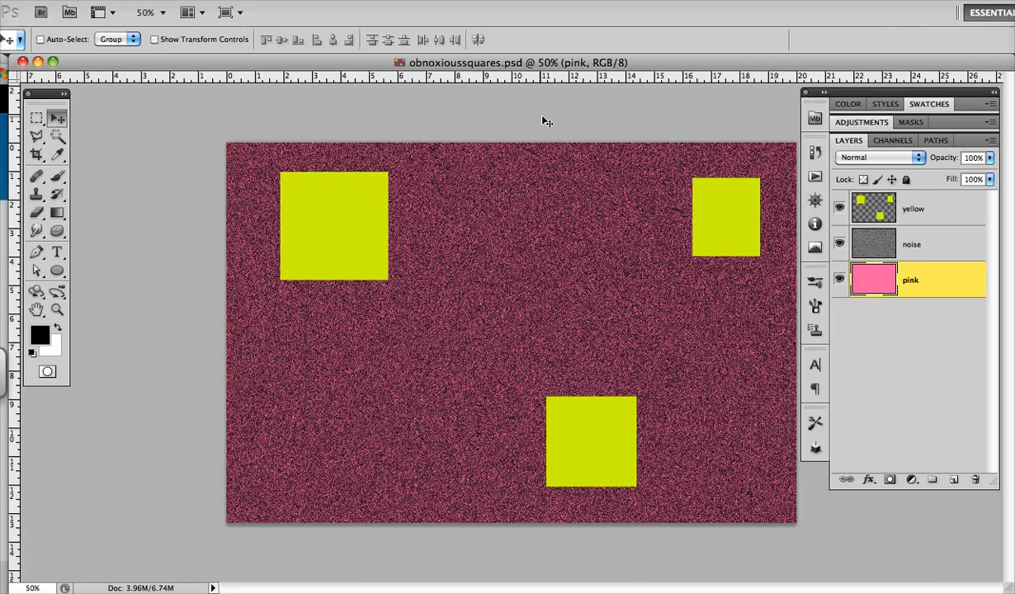
# Hide and show the yellow, noise and pink layers one by one to inspect them, and save the document
pyautogui.click(935, 357)
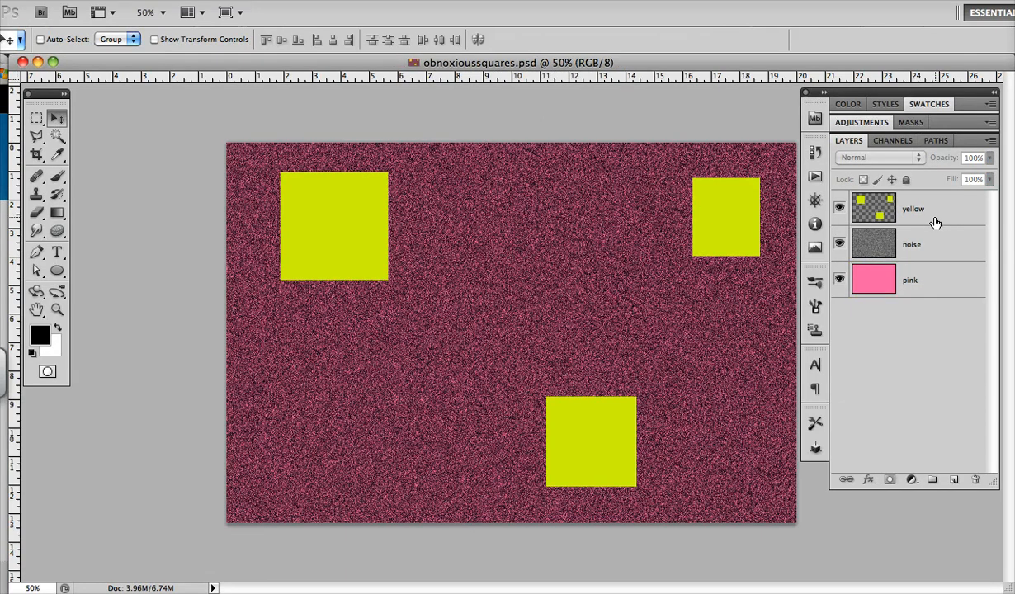
pyautogui.click(839, 209)
pyautogui.click(839, 209)
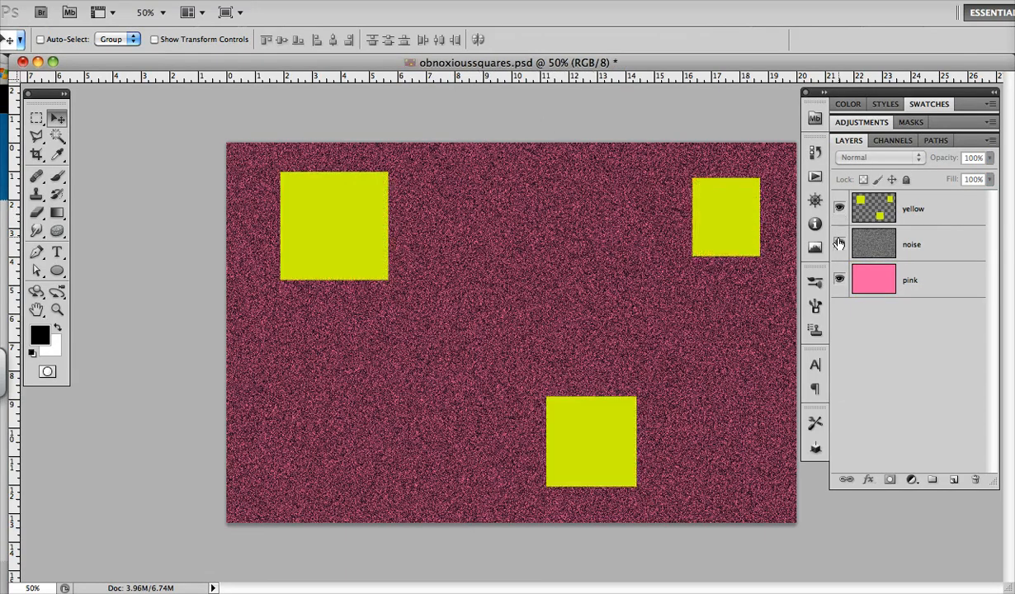
pyautogui.click(839, 244)
pyautogui.click(840, 243)
pyautogui.click(839, 280)
pyautogui.click(840, 280)
pyautogui.press('super+s')
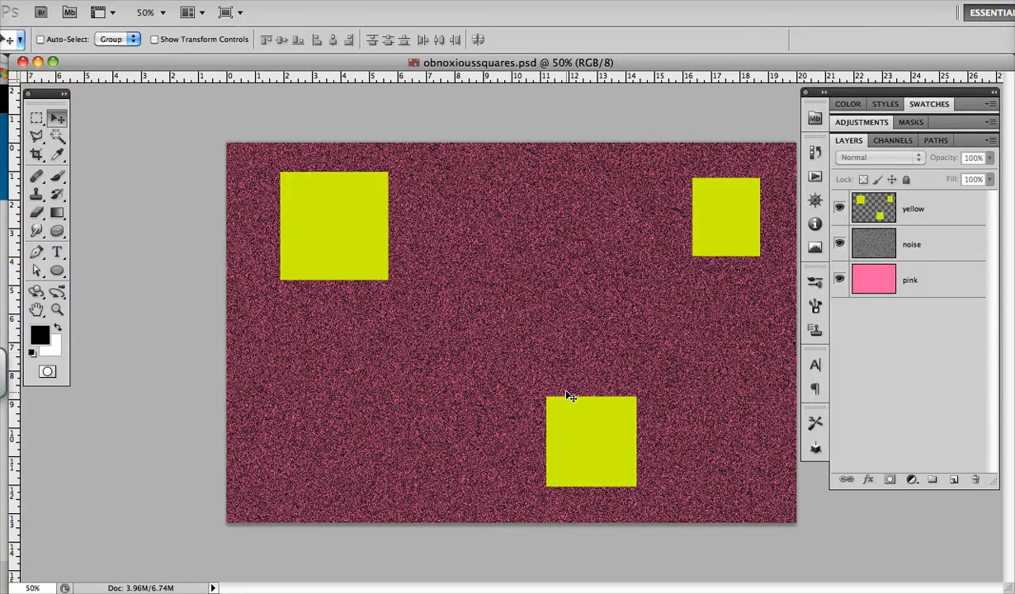
# Switch back to After Effects and import obnoxioussquares.psd as Composition - Retain Layer Sizes with Editable Layer Styles
pyautogui.press('super+Tab')
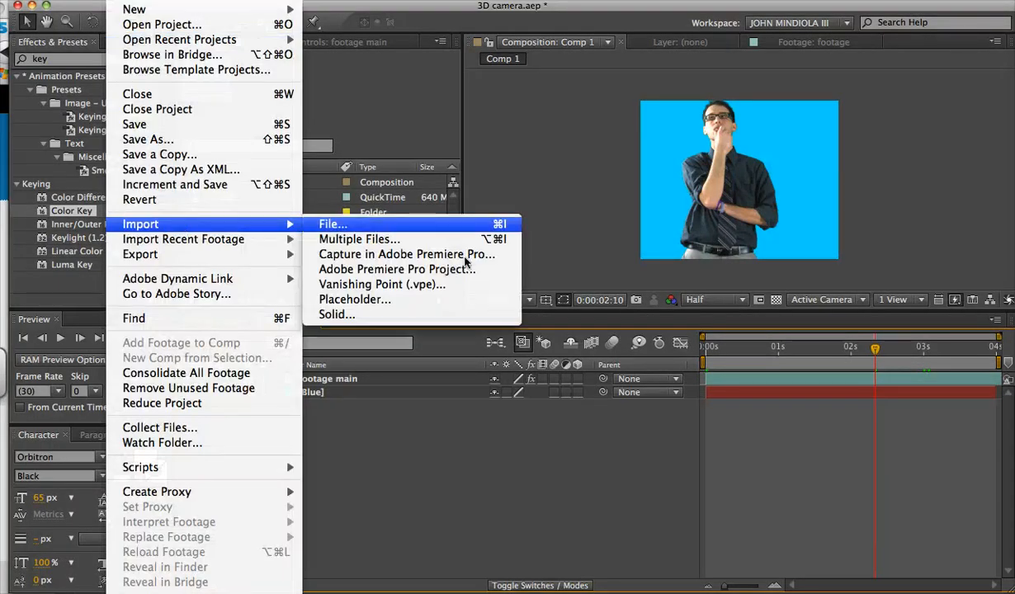
pyautogui.click(487, 222)
pyautogui.scroll(-2, 532, 231)
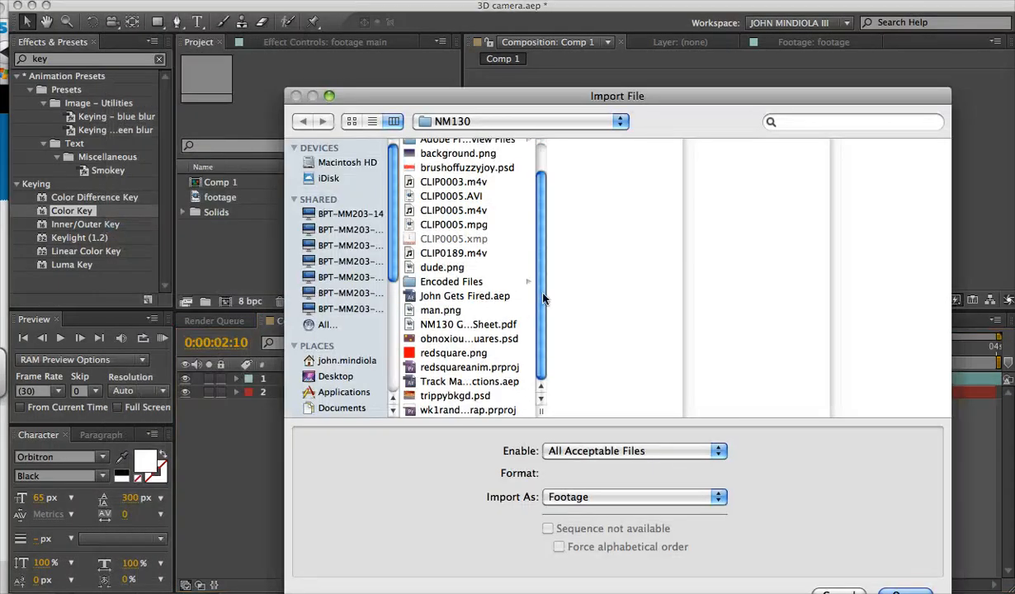
pyautogui.click(466, 338)
pyautogui.press('Return')
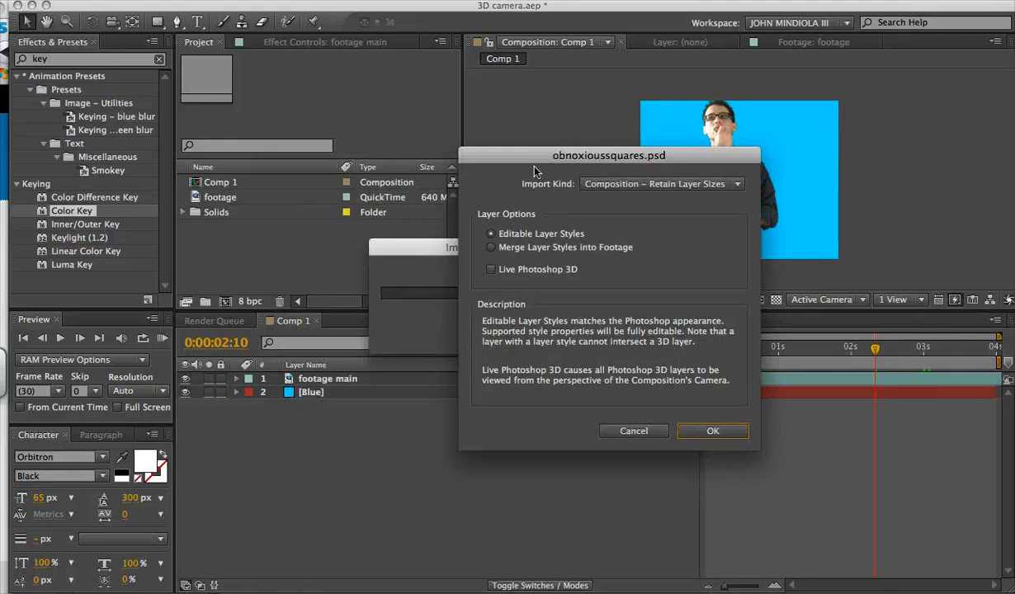
pyautogui.moveTo(515, 151); pyautogui.dragTo(496, 84)
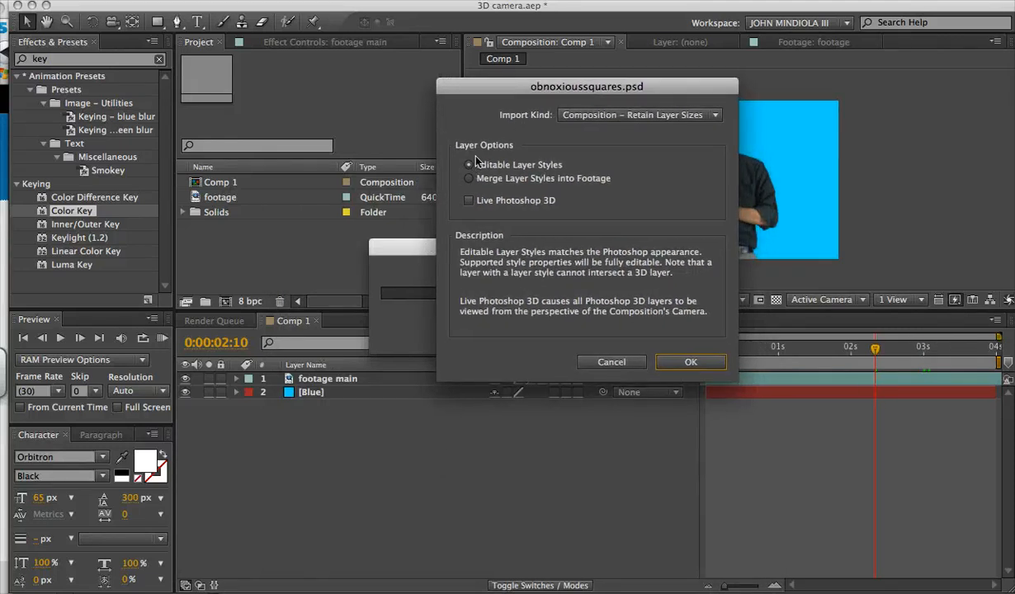
pyautogui.click(679, 364)
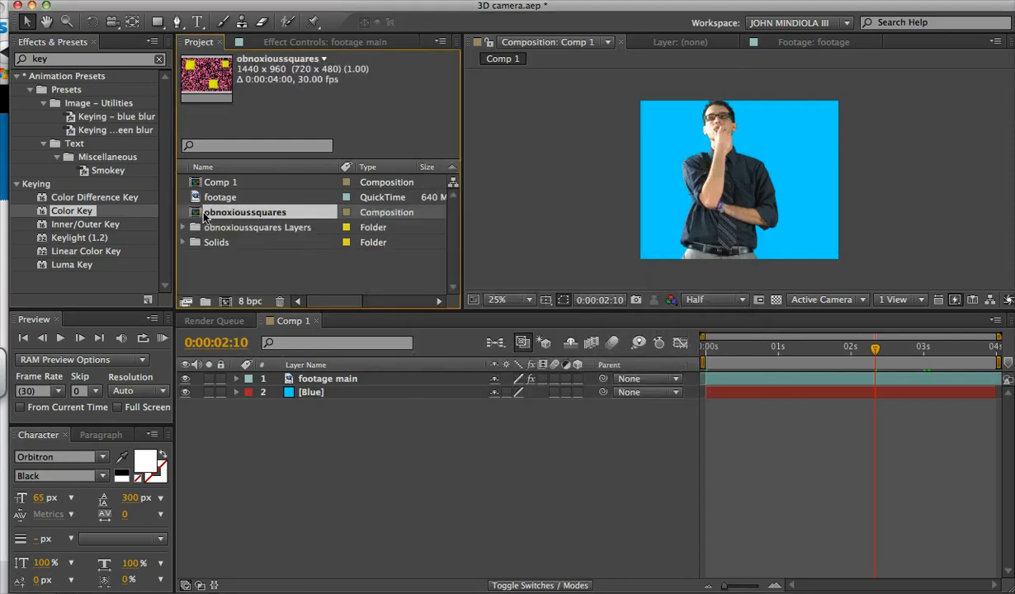
# Examine the contents of the imported obnoxioussquares Layers folder and collapse it again
pyautogui.click(183, 227)
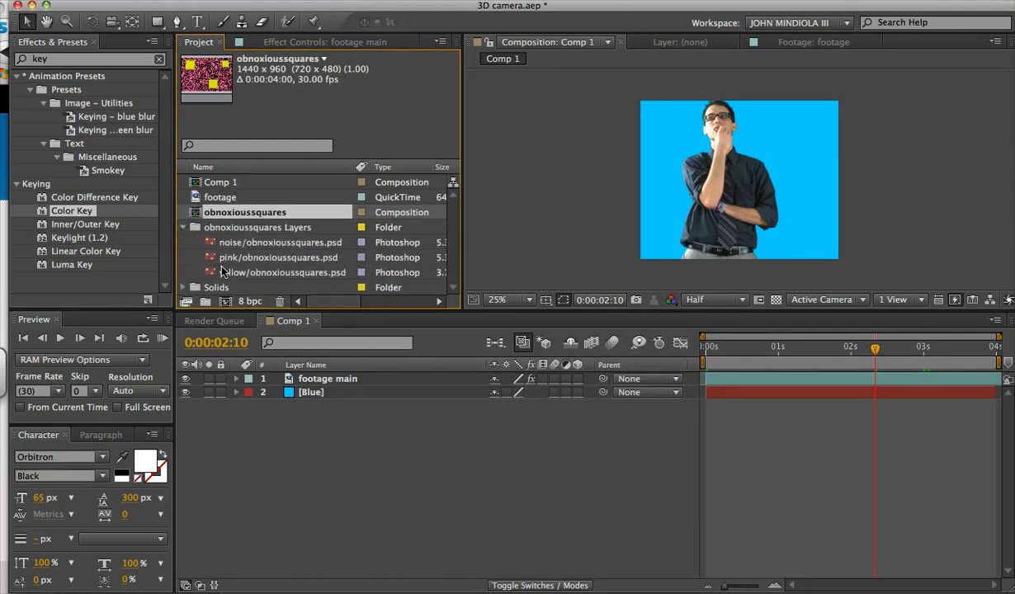
pyautogui.click(183, 227)
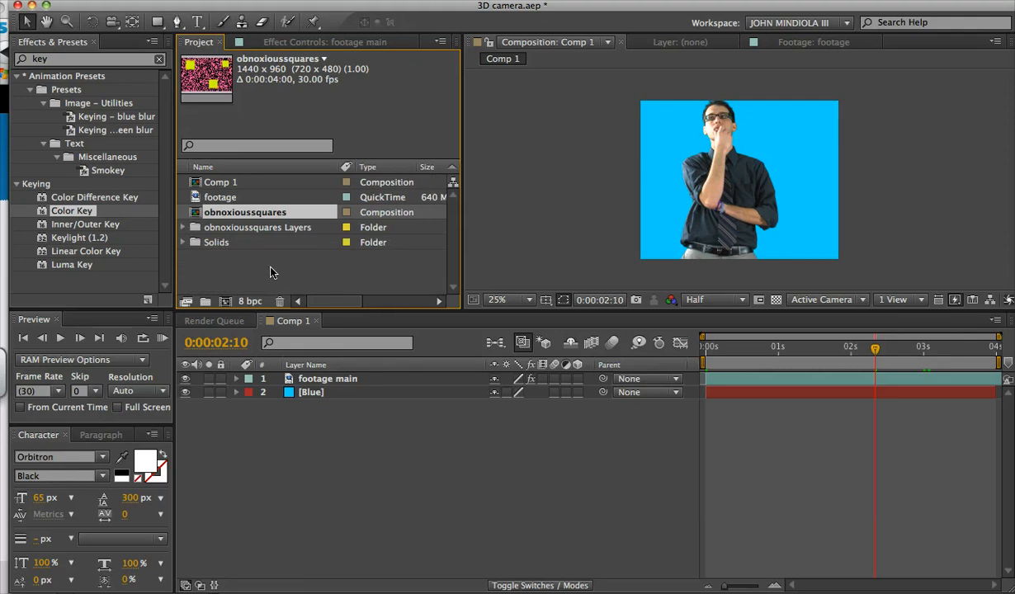
pyautogui.click(259, 256)
# Add the obnoxioussquares composition between footage main and Blue in Comp 1 and scale it down to roughly fit the frame
pyautogui.click(196, 214)
pyautogui.moveTo(196, 213); pyautogui.dragTo(301, 390)
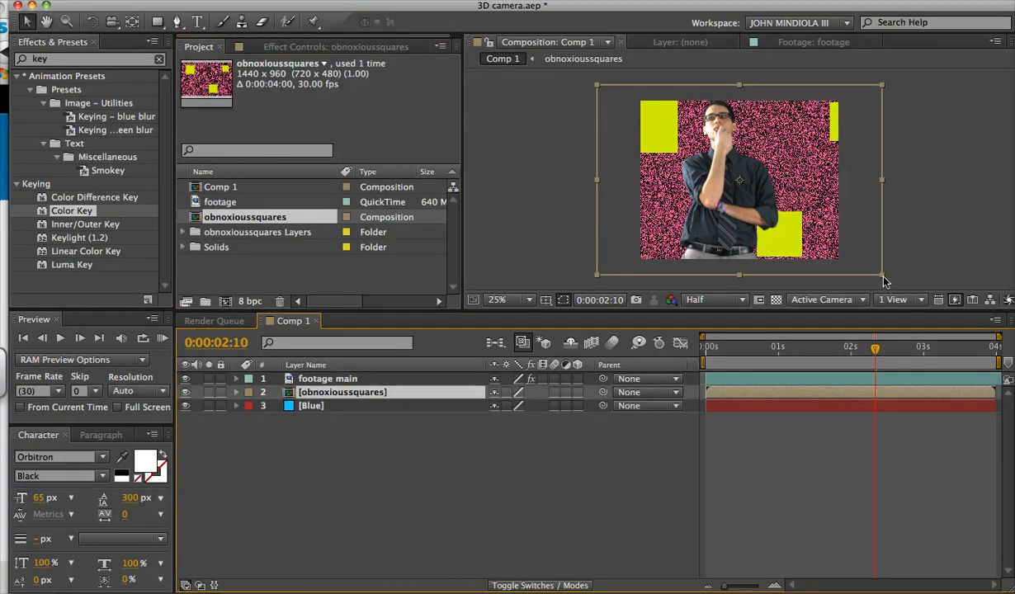
pyautogui.moveTo(883, 282); pyautogui.dragTo(842, 268)
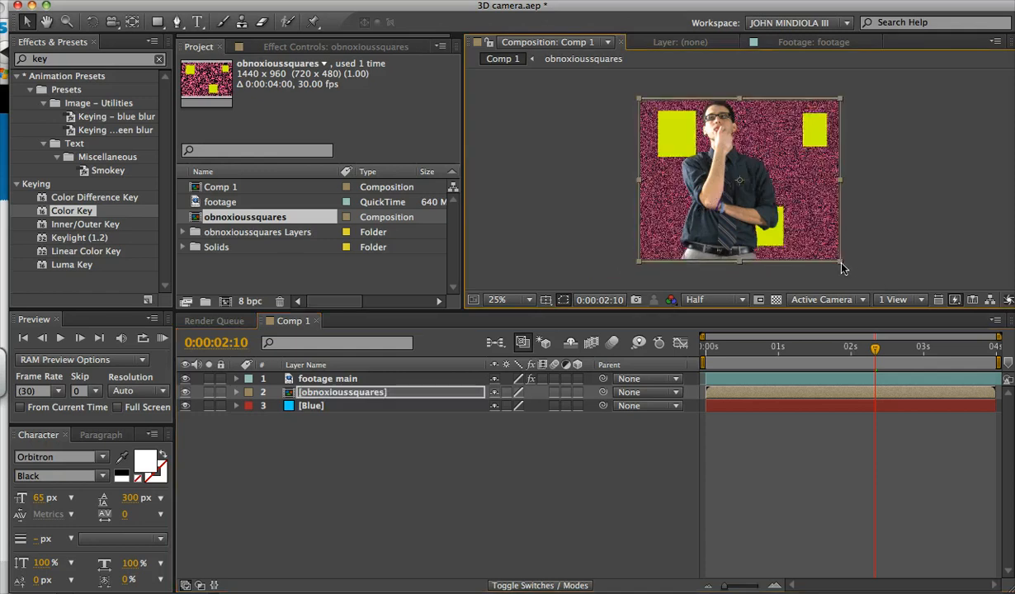
pyautogui.click(867, 169)
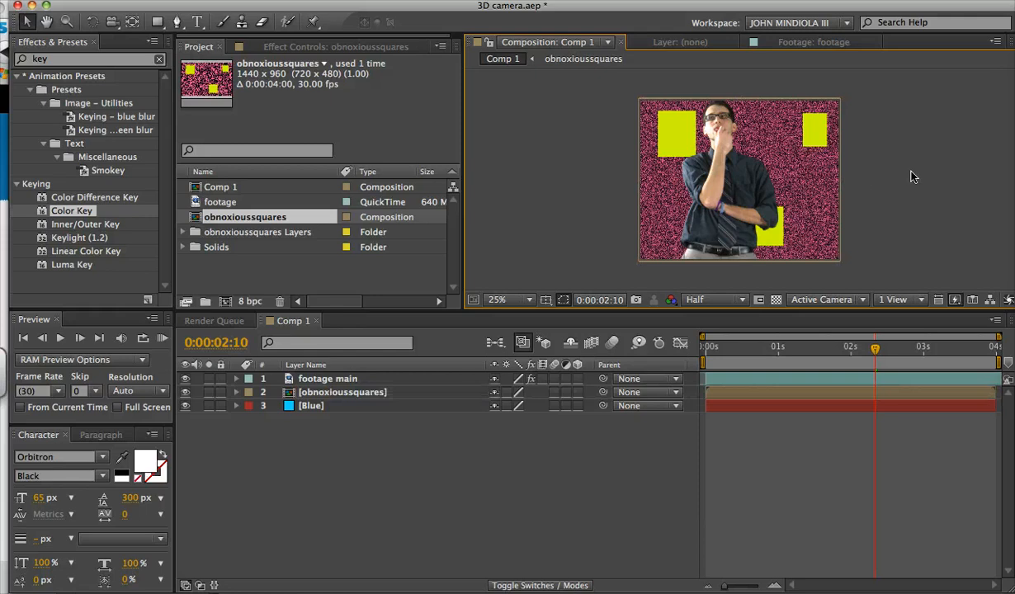
# Apply the Color Key effect to the obnoxioussquares layer and sample the yellow of a square as its key color
pyautogui.moveTo(883, 355)
pyautogui.mouseDown()
pyautogui.moveTo(747, 352)
pyautogui.moveTo(889, 355)
pyautogui.mouseUp()
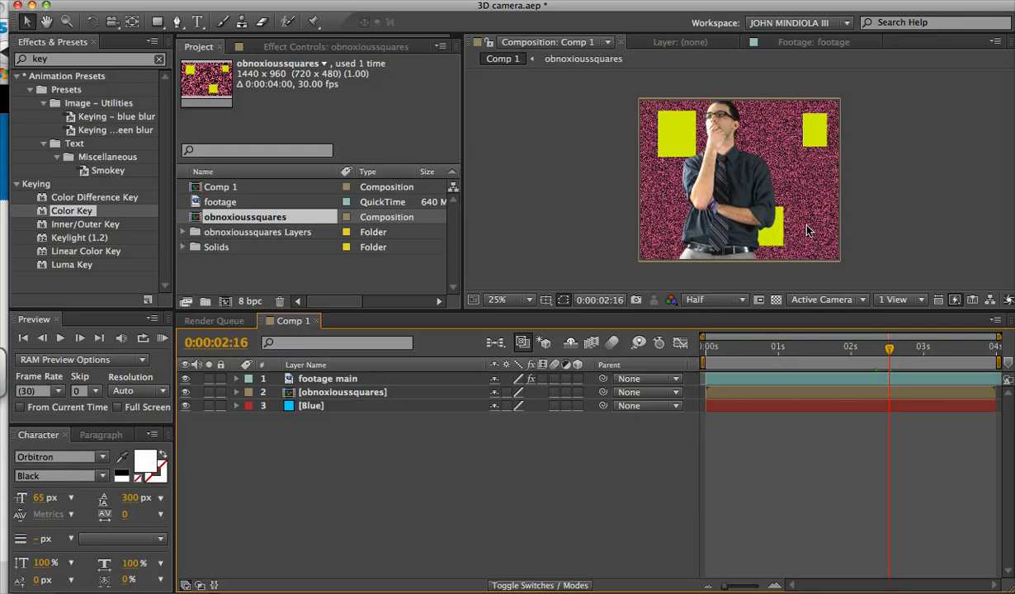
pyautogui.click(56, 58)
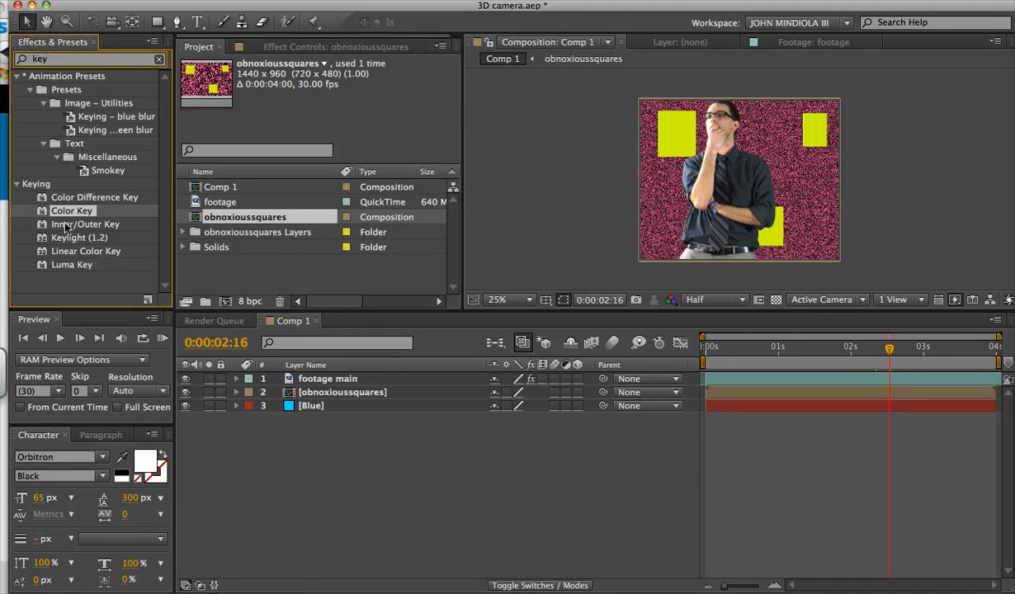
pyautogui.moveTo(45, 212); pyautogui.dragTo(321, 395)
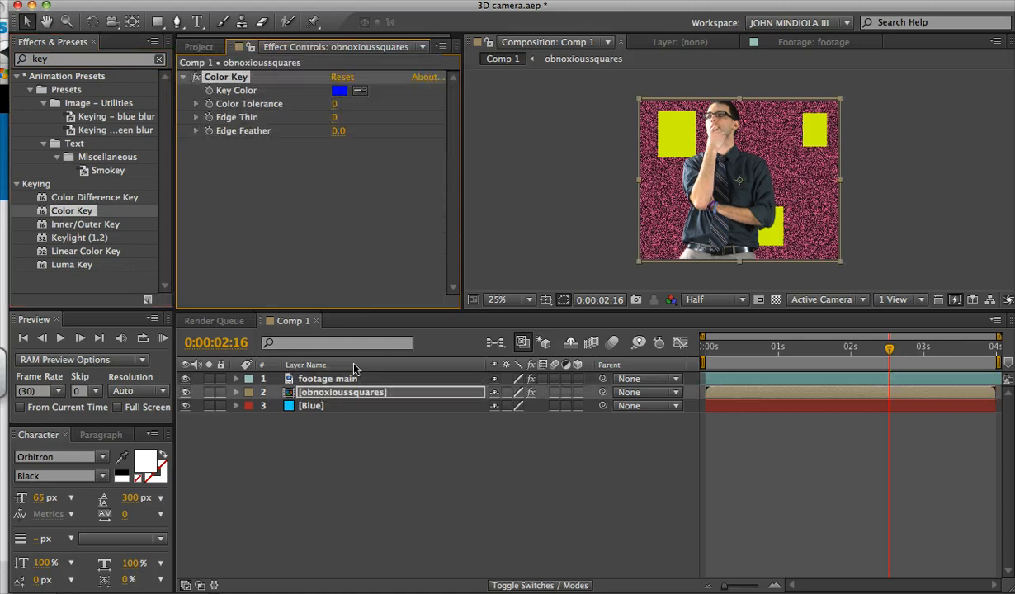
pyautogui.click(359, 90)
pyautogui.click(681, 136)
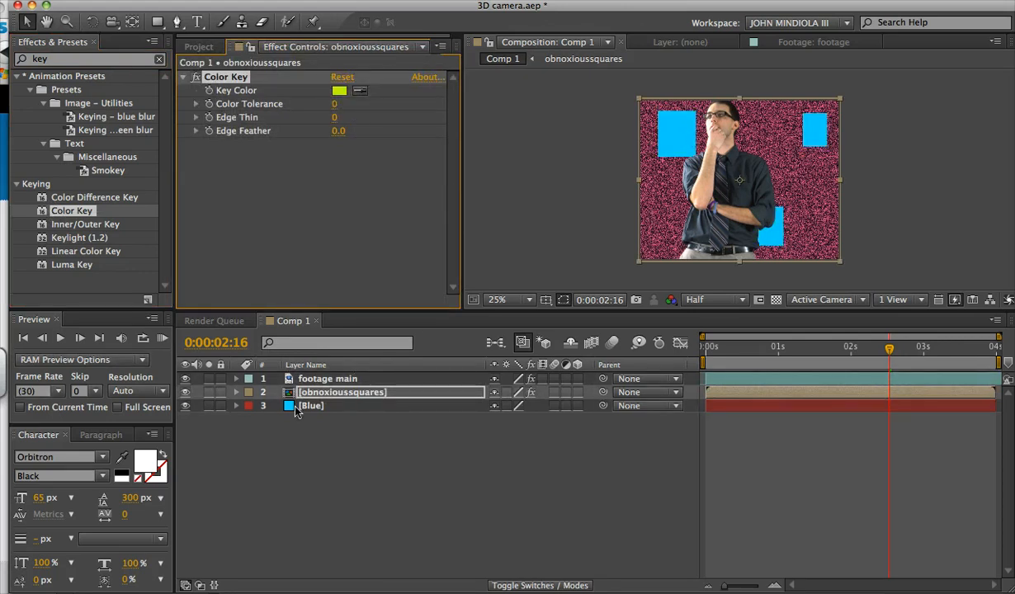
# Toggle the obnoxioussquares layer's visibility and scrub through the timeline to check the keyed-out squares around the man
pyautogui.click(186, 394)
pyautogui.click(186, 392)
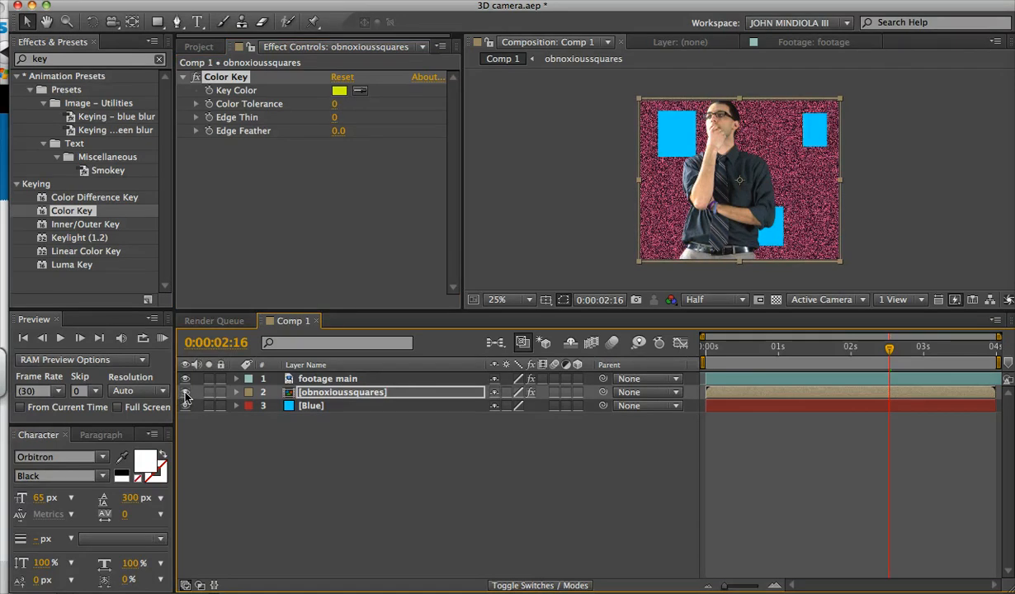
pyautogui.moveTo(859, 345); pyautogui.dragTo(916, 355)
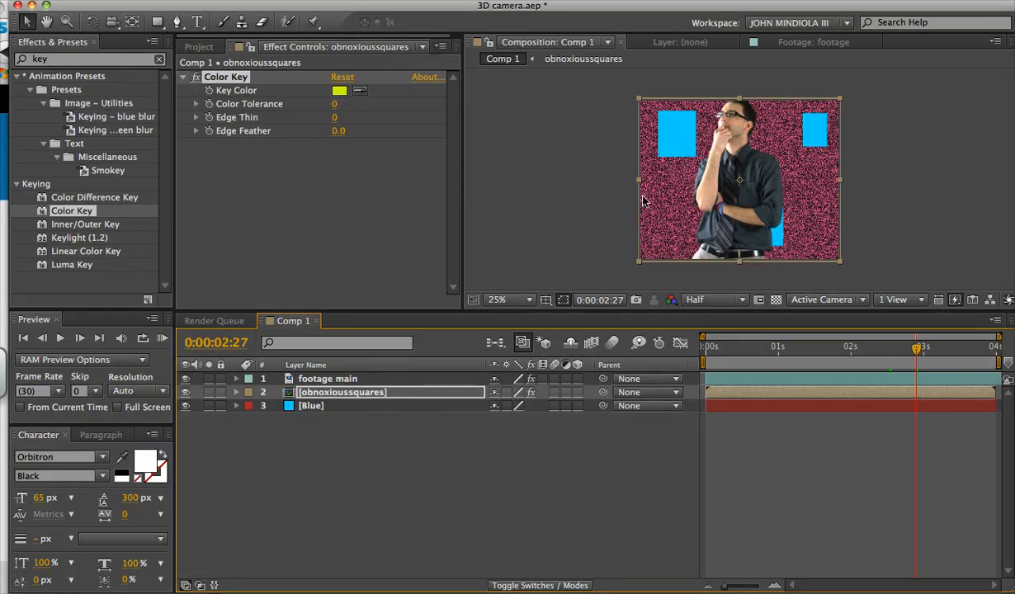
pyautogui.moveTo(843, 347); pyautogui.dragTo(938, 362)
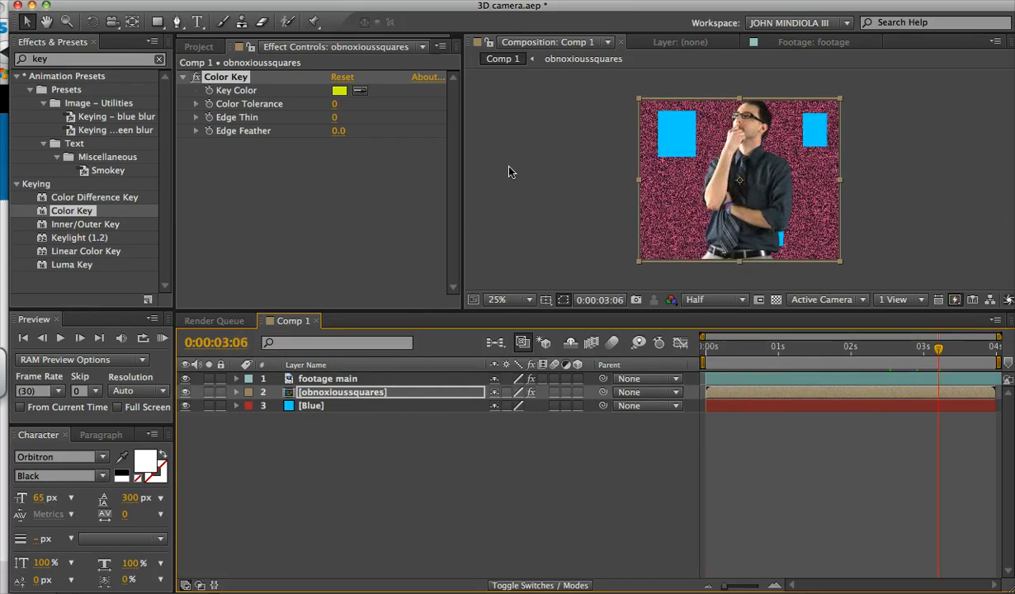
pyautogui.moveTo(907, 347); pyautogui.dragTo(751, 355)
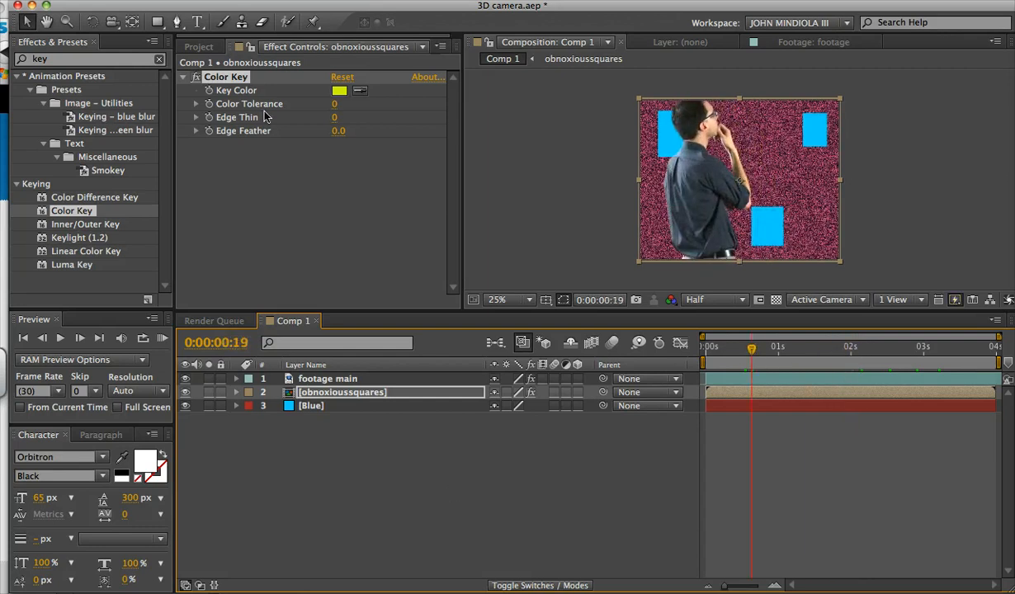
# Duplicate the footage main layer in Comp 1
pyautogui.click(195, 47)
pyautogui.click(334, 381)
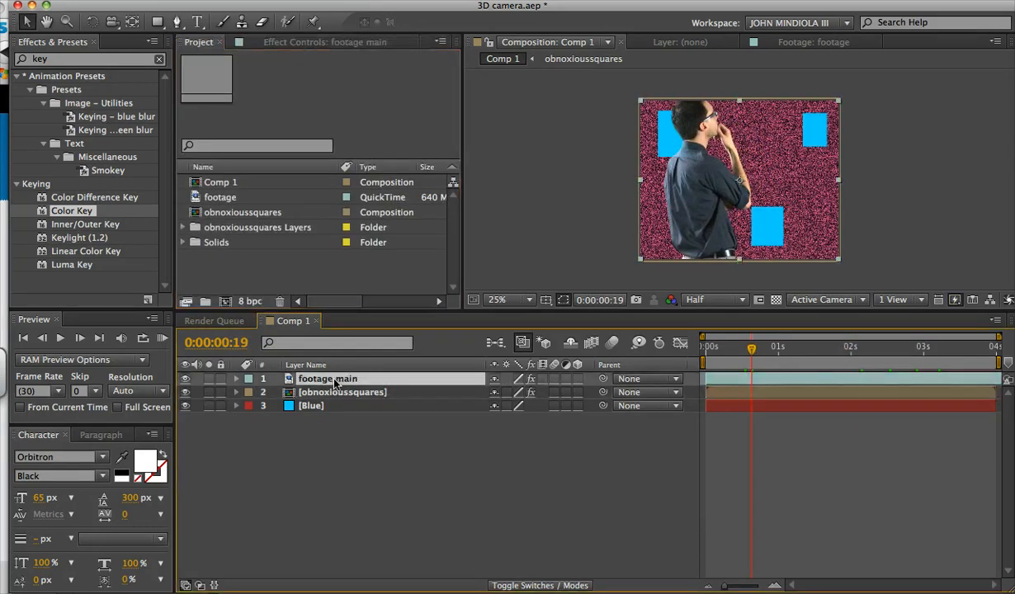
pyautogui.click(155, 1)
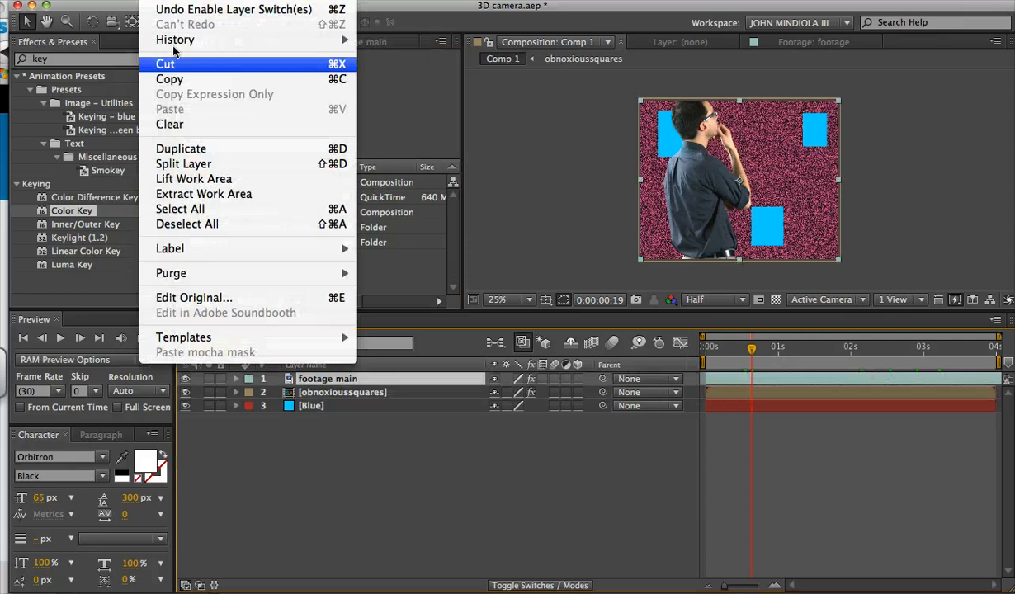
pyautogui.click(182, 148)
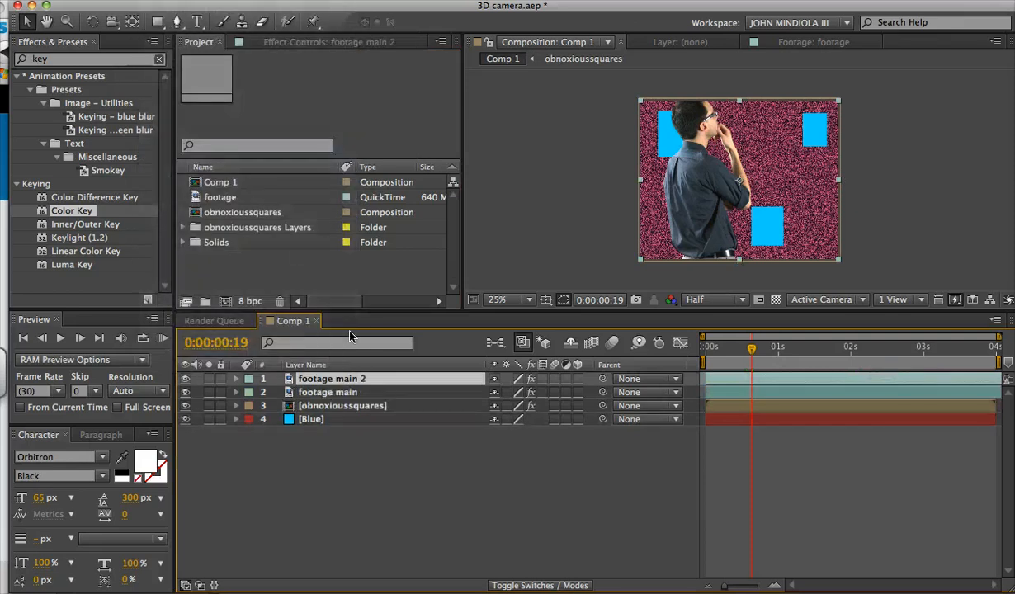
# Rename the duplicated footage main 2 layer to footage left
pyautogui.rightClick(351, 380)
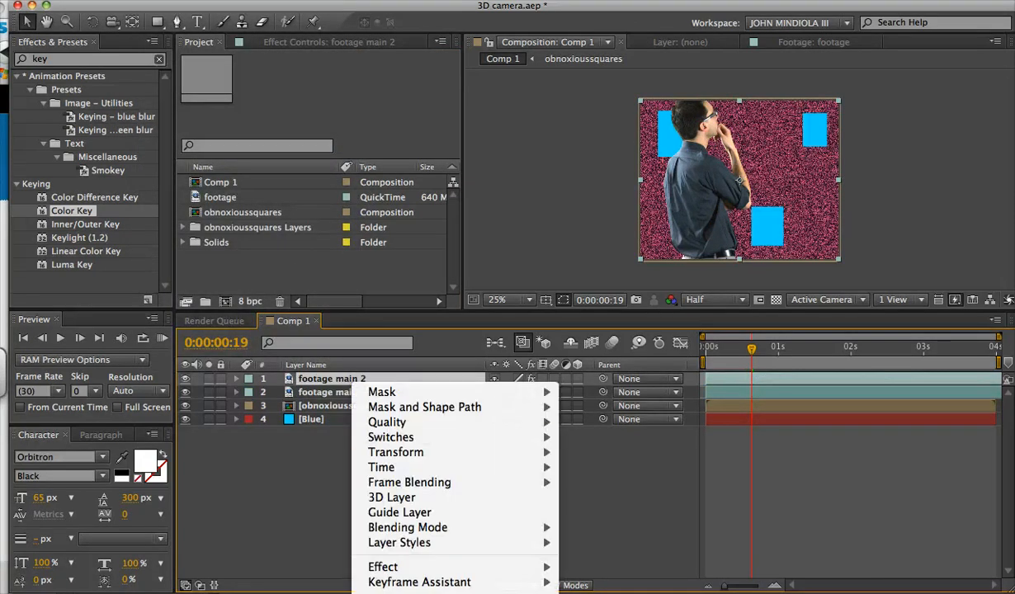
pyautogui.press('Escape')
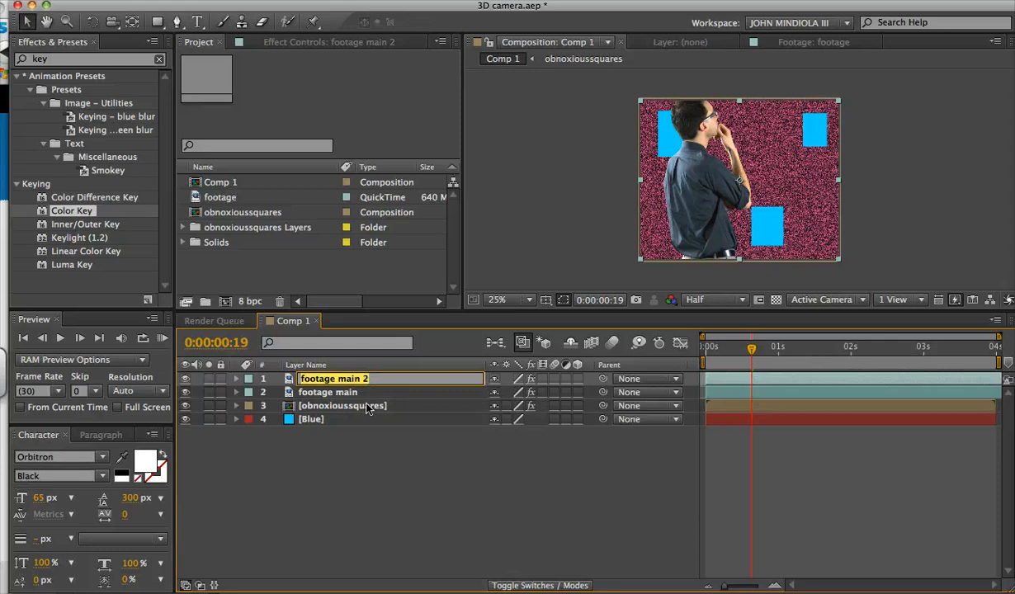
pyautogui.press('Return')
pyautogui.write('footage left')
pyautogui.press('Return')
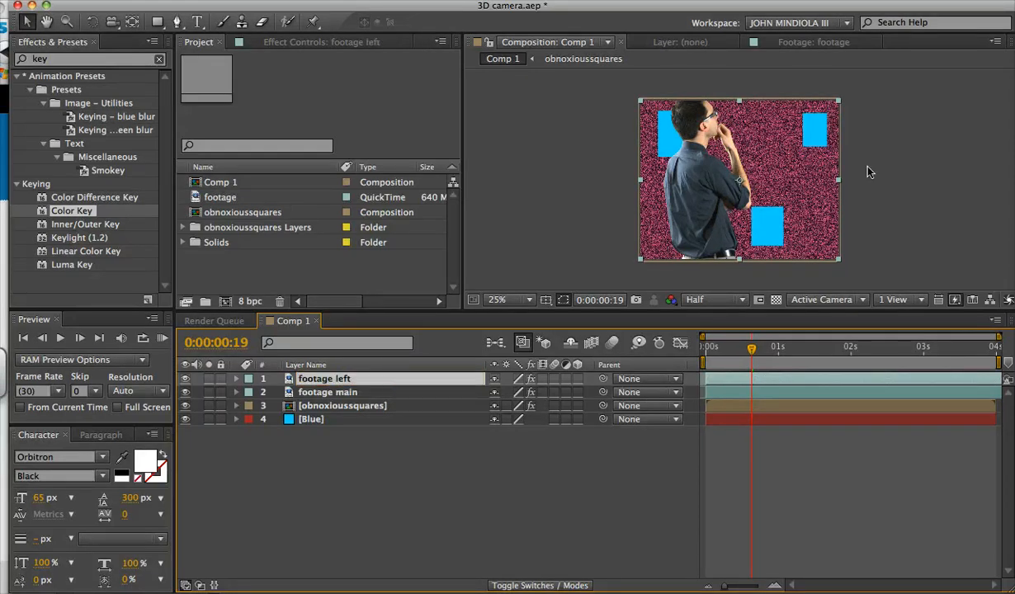
# Scale down footage left over the upper-left blue square, place it beneath obnoxioussquares in the layer order, and scrub the timeline to check
pyautogui.moveTo(838, 260); pyautogui.dragTo(687, 135)
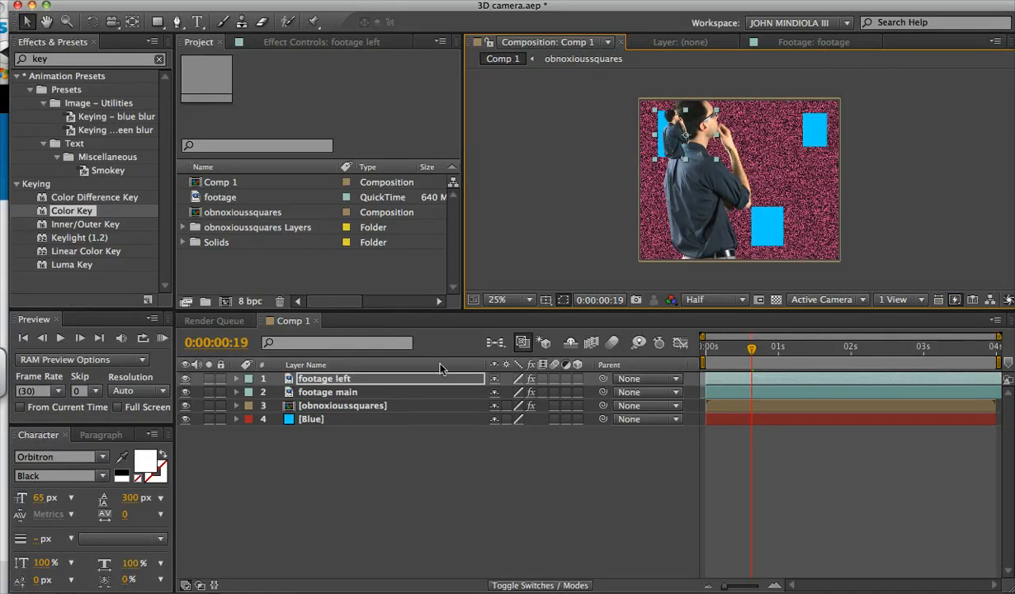
pyautogui.moveTo(321, 384); pyautogui.dragTo(323, 414)
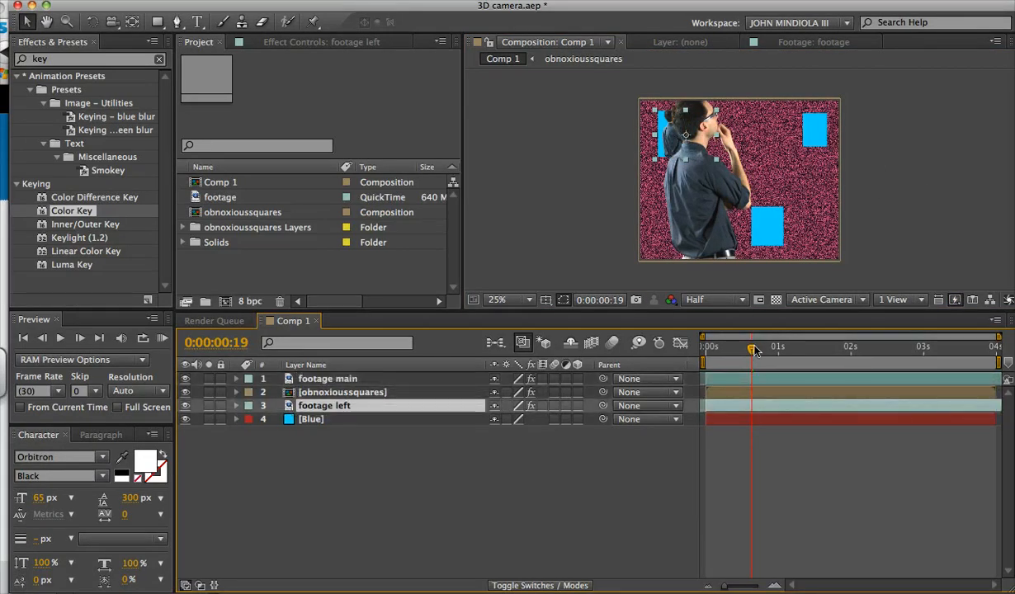
pyautogui.moveTo(730, 347); pyautogui.dragTo(712, 363)
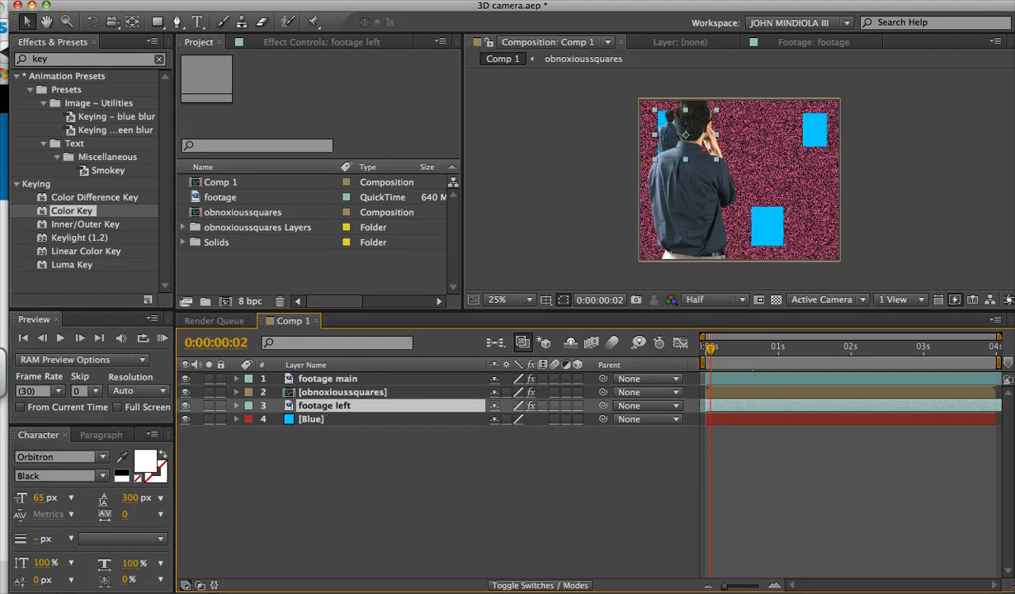
# Duplicate the footage left layer as footage bottom and position the copy over the lower blue square
pyautogui.click(157, 1)
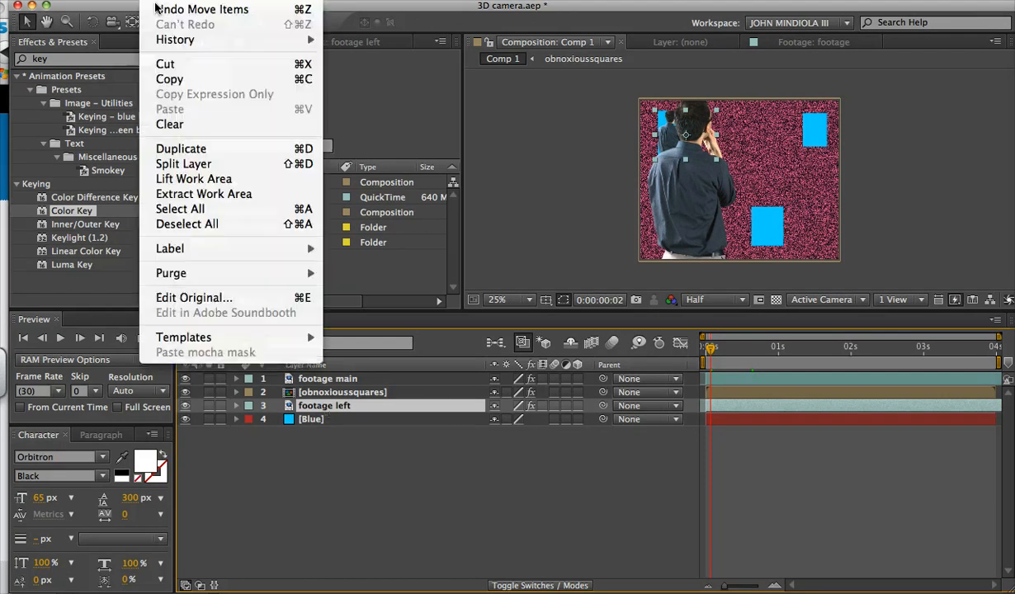
pyautogui.click(181, 151)
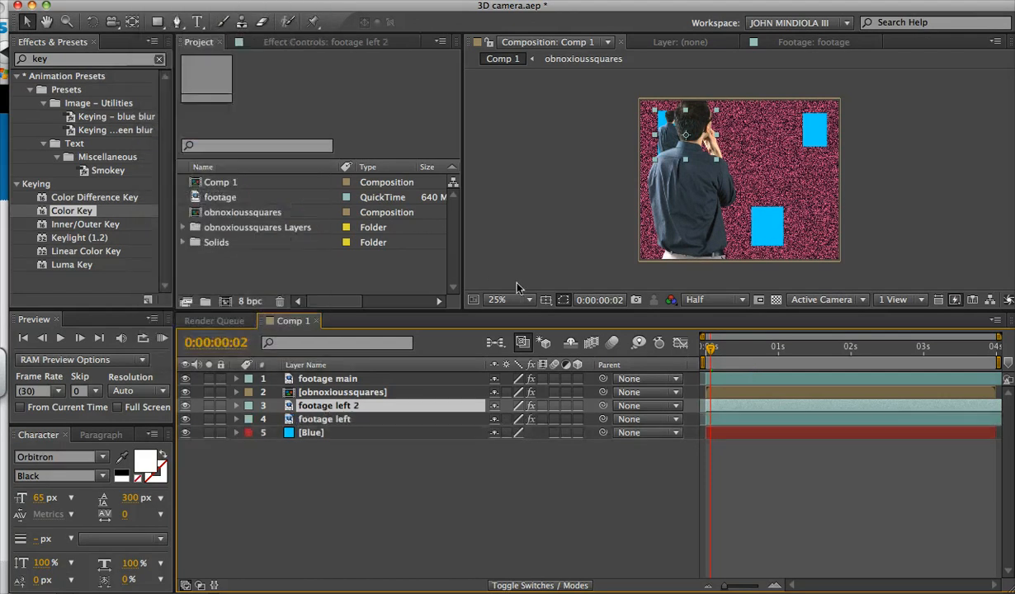
pyautogui.rightClick(342, 405)
pyautogui.click(395, 514)
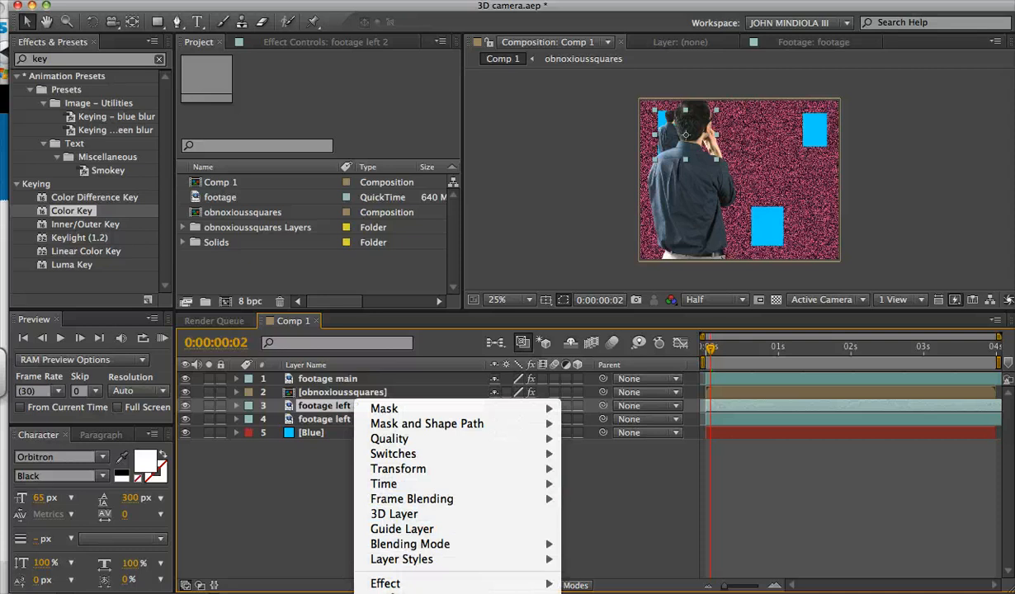
pyautogui.press('Return')
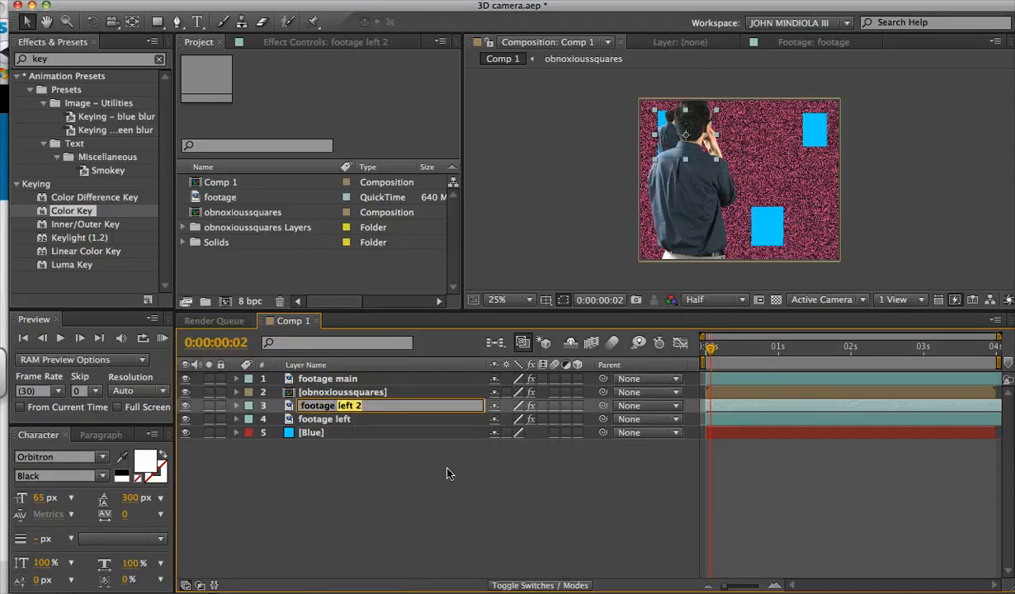
pyautogui.write('bottom')
pyautogui.press('Return')
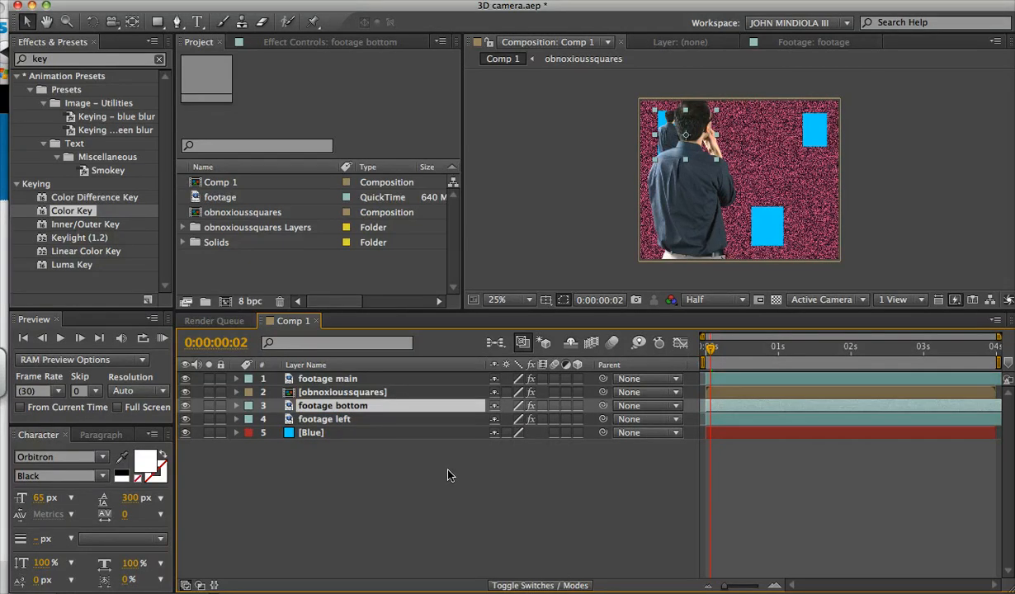
pyautogui.moveTo(675, 135); pyautogui.dragTo(769, 225)
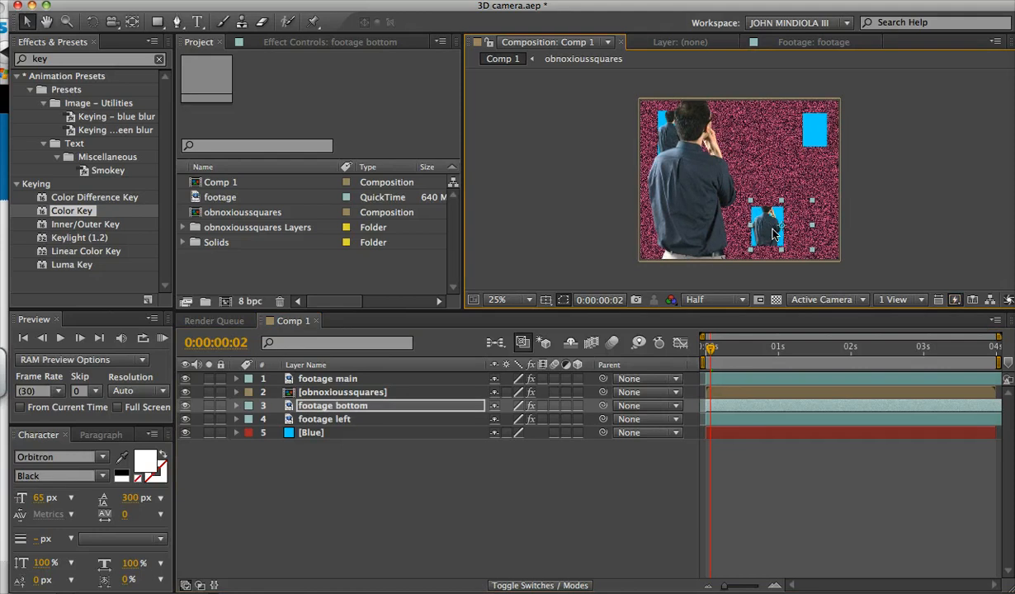
pyautogui.moveTo(770, 234); pyautogui.dragTo(767, 234)
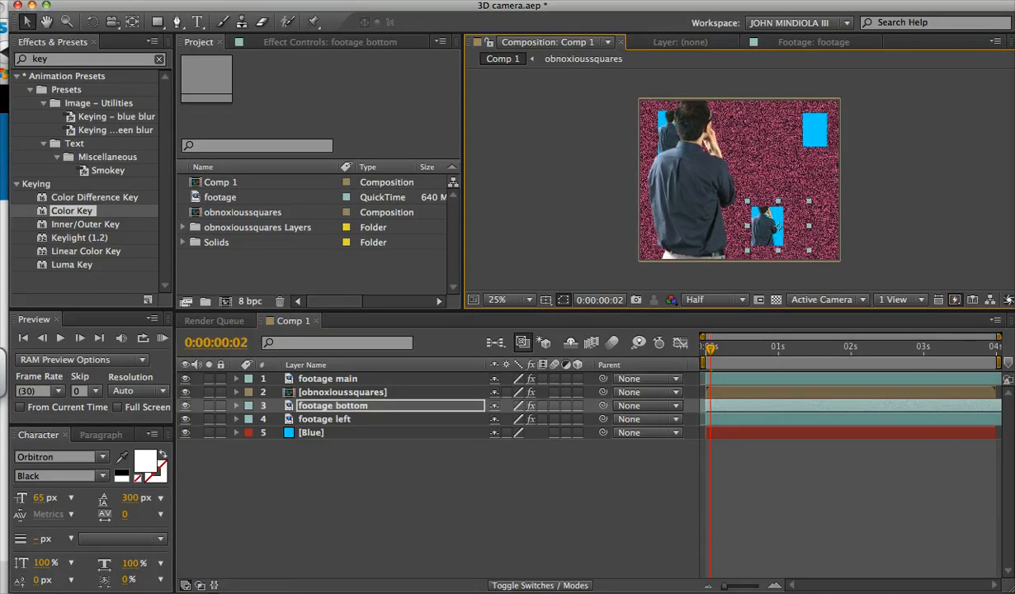
# Duplicate the footage bottom layer and rename the copy footage right
pyautogui.click(149, 0)
pyautogui.click(189, 148)
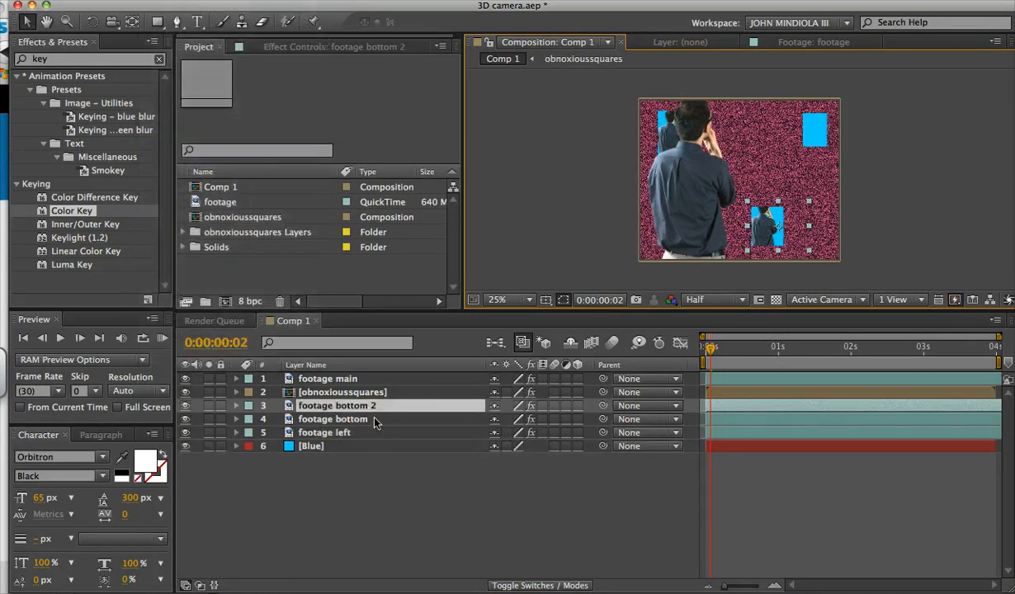
pyautogui.rightClick(372, 404)
pyautogui.press('Escape')
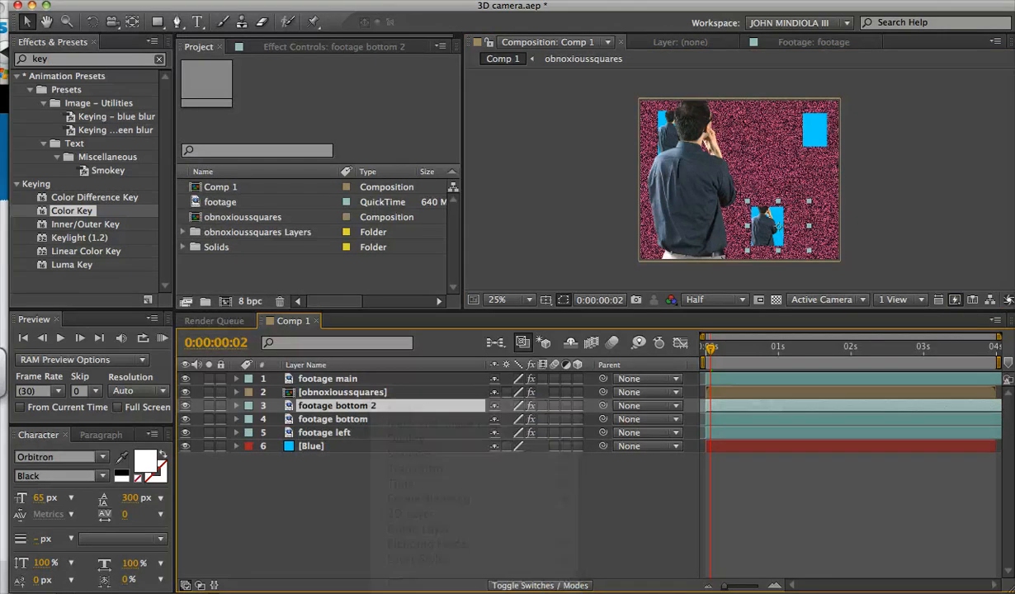
pyautogui.press('Return')
pyautogui.write('right')
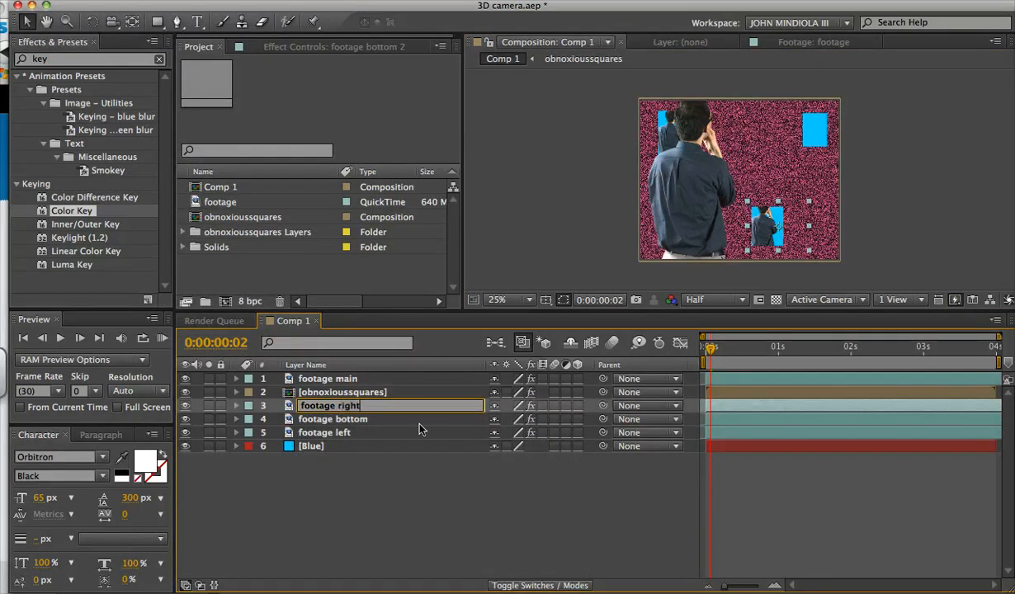
pyautogui.press('Return')
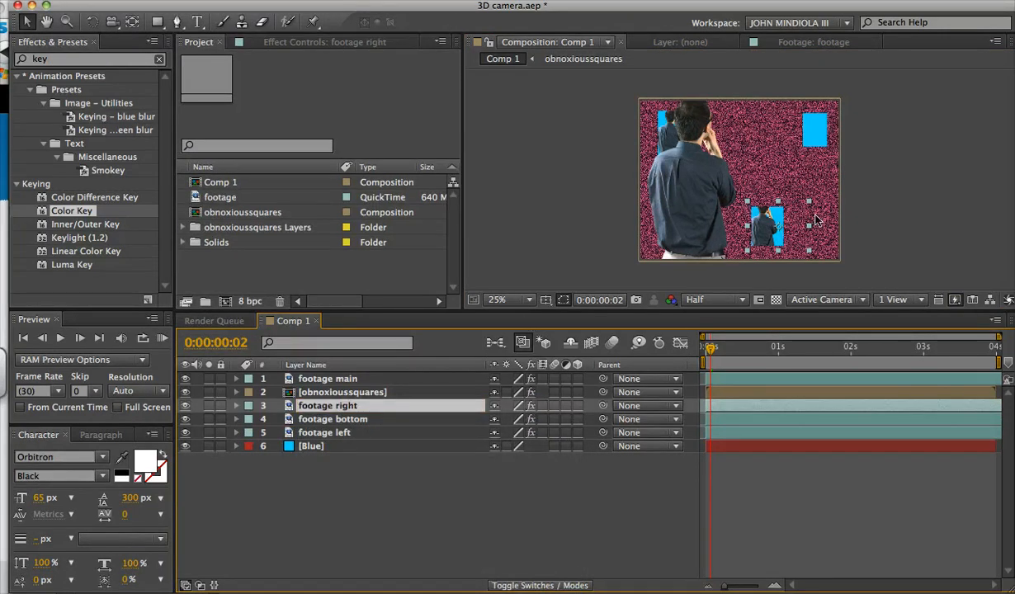
# Fit the footage right layer over the upper-right blue square at a smaller scale, and scrub the timeline to check the composite
pyautogui.moveTo(772, 246); pyautogui.dragTo(814, 135)
pyautogui.press('Return')
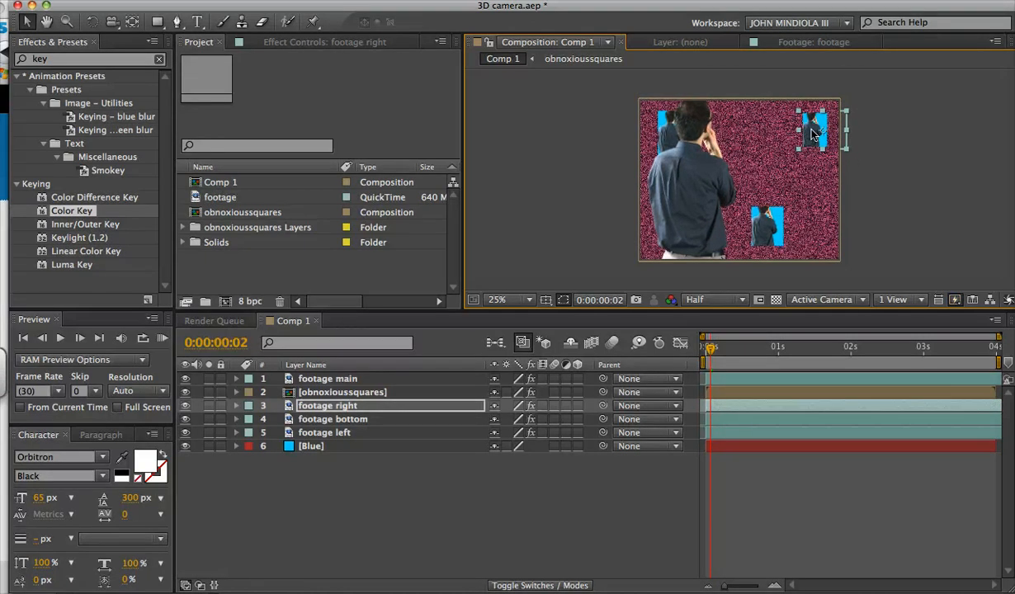
pyautogui.click(872, 198)
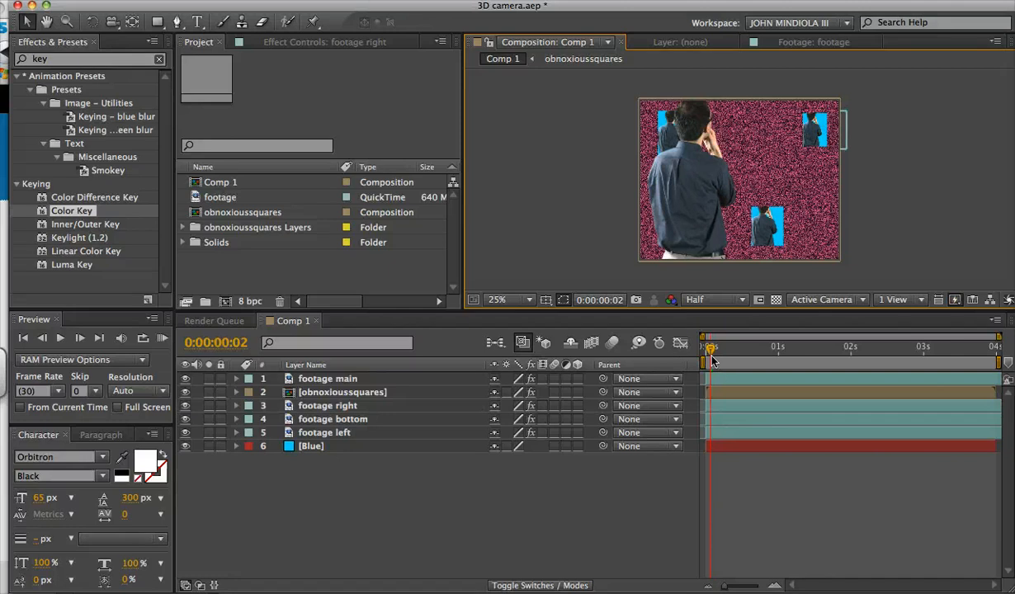
pyautogui.moveTo(712, 353)
pyautogui.mouseDown()
pyautogui.moveTo(932, 363)
pyautogui.moveTo(706, 368)
pyautogui.mouseUp()
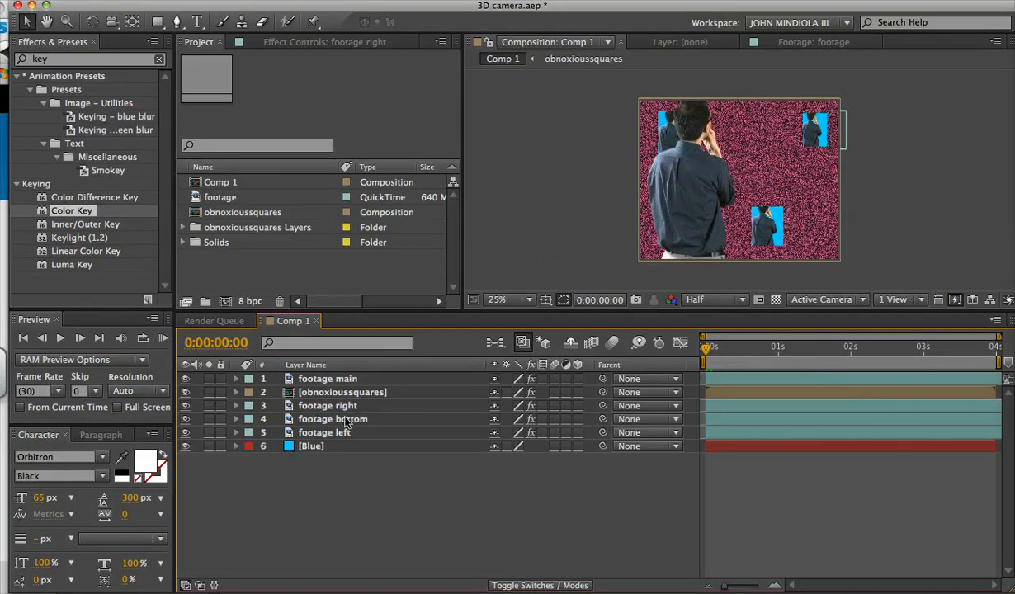
# Find the Black & White color correction effect and apply it to the footage right layer
pyautogui.click(382, 405)
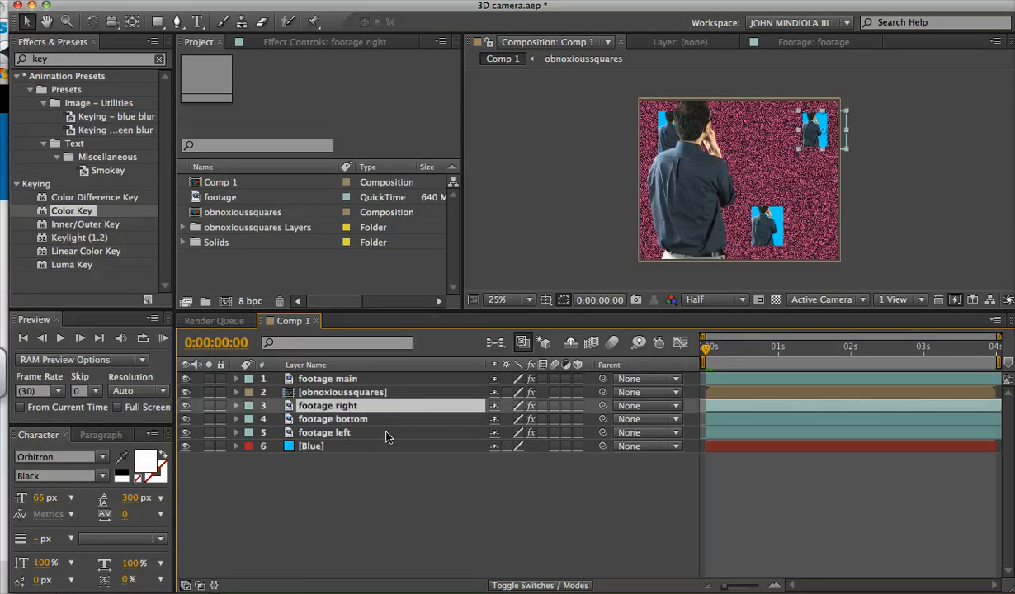
pyautogui.click(61, 56)
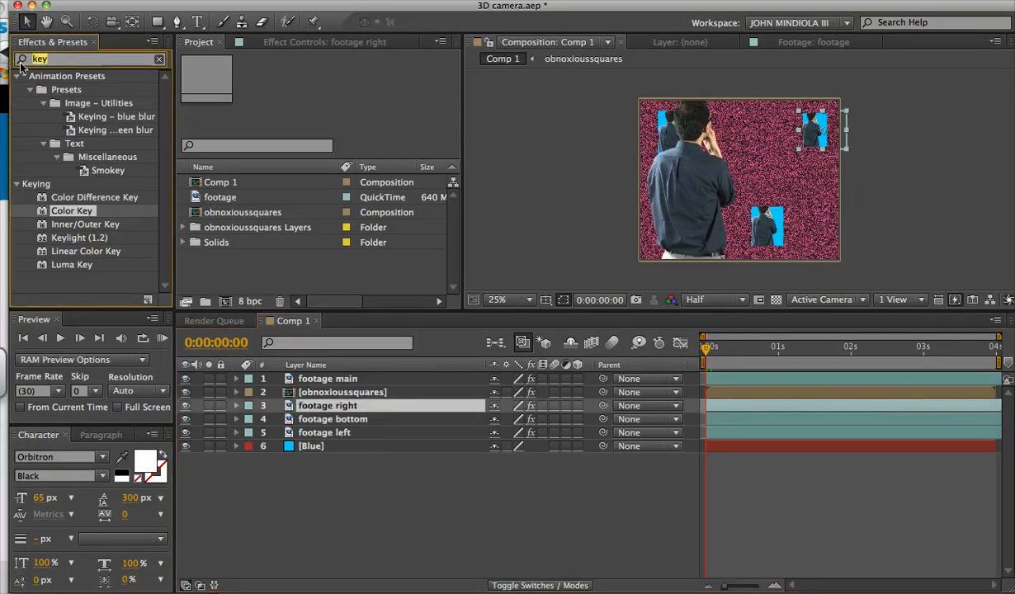
pyautogui.write('black')
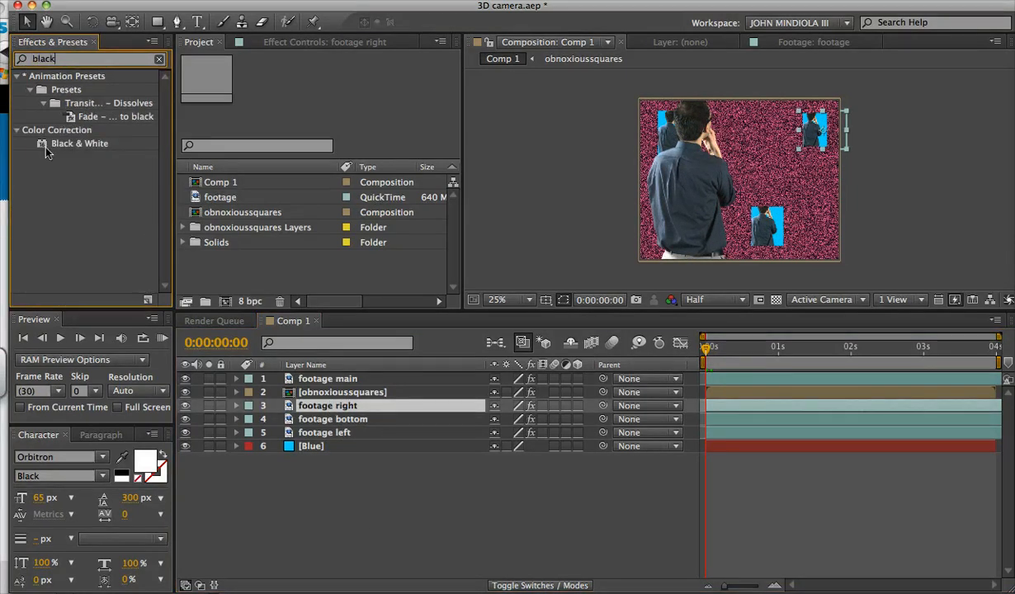
pyautogui.moveTo(46, 145); pyautogui.dragTo(356, 407)
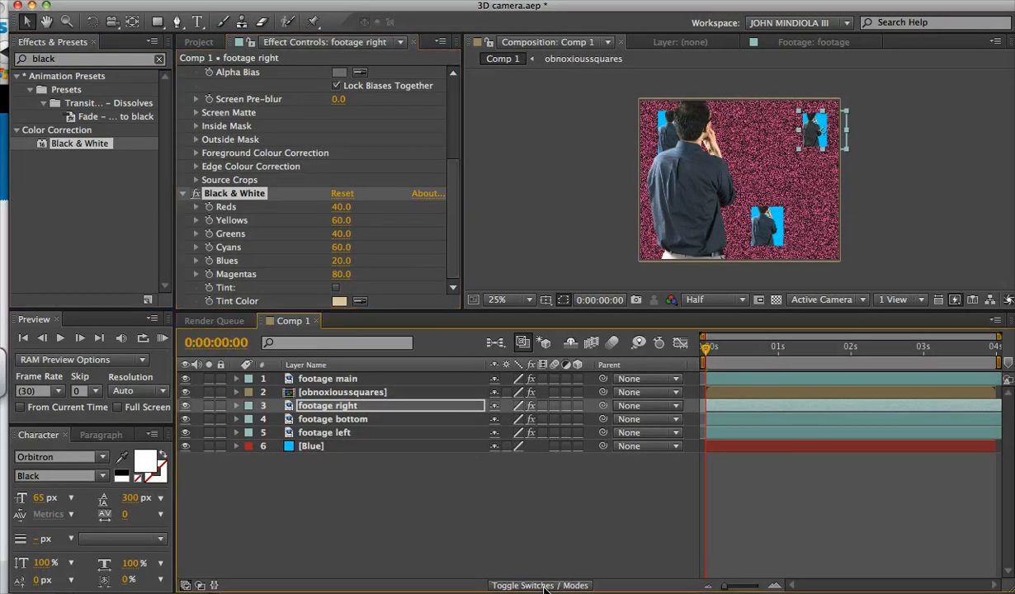
# Set the footage right layer's blending mode to Multiply and scrub the timeline to preview it
pyautogui.click(571, 586)
pyautogui.click(535, 407)
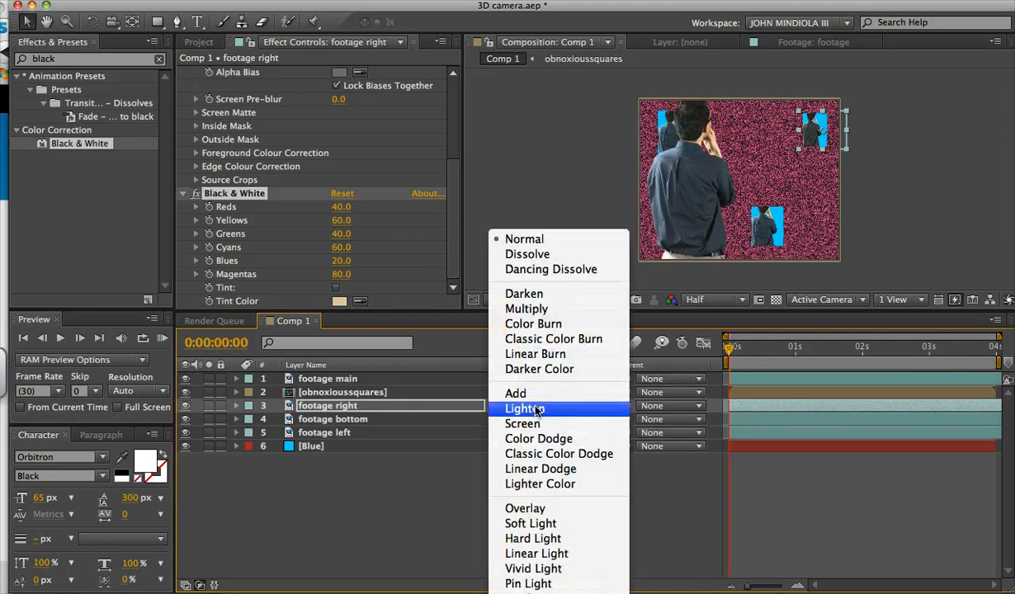
pyautogui.click(528, 309)
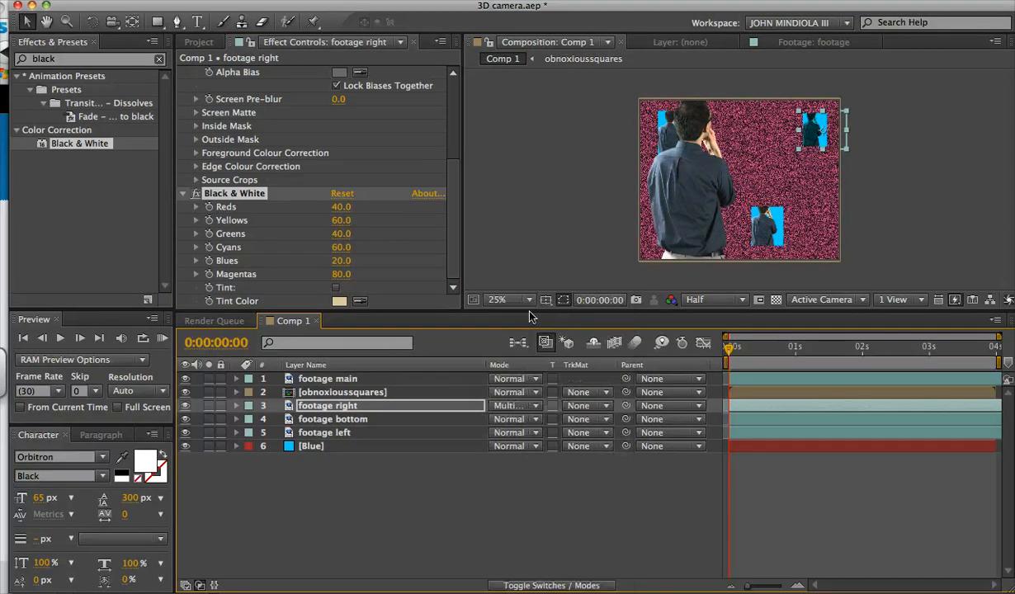
pyautogui.moveTo(729, 350); pyautogui.dragTo(647, 379)
# Apply the Colorize - royal purple preset to the footage bottom layer and set its Levels gamma to 1.25
pyautogui.click(96, 217)
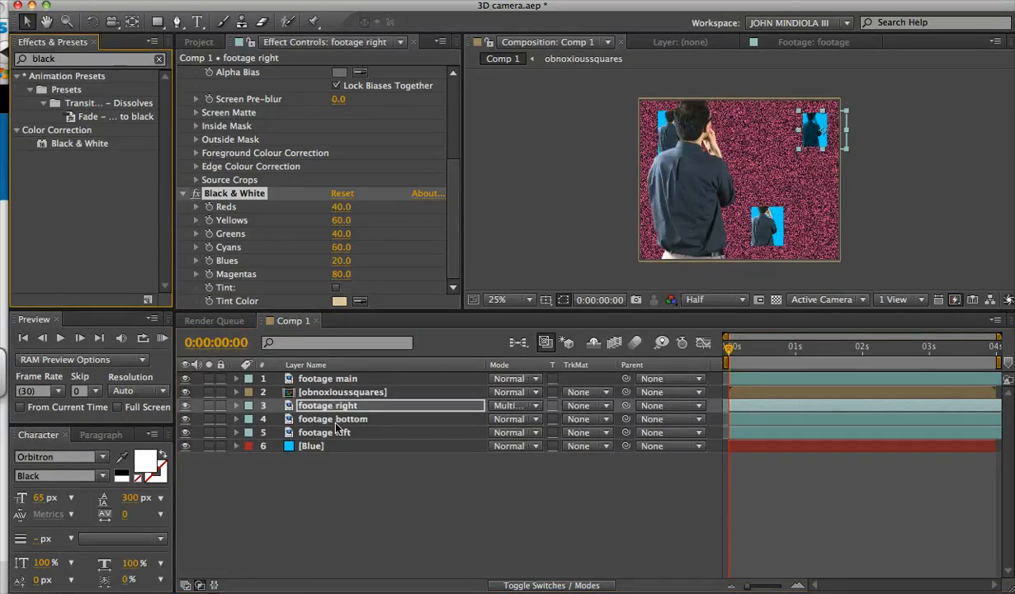
pyautogui.click(67, 59)
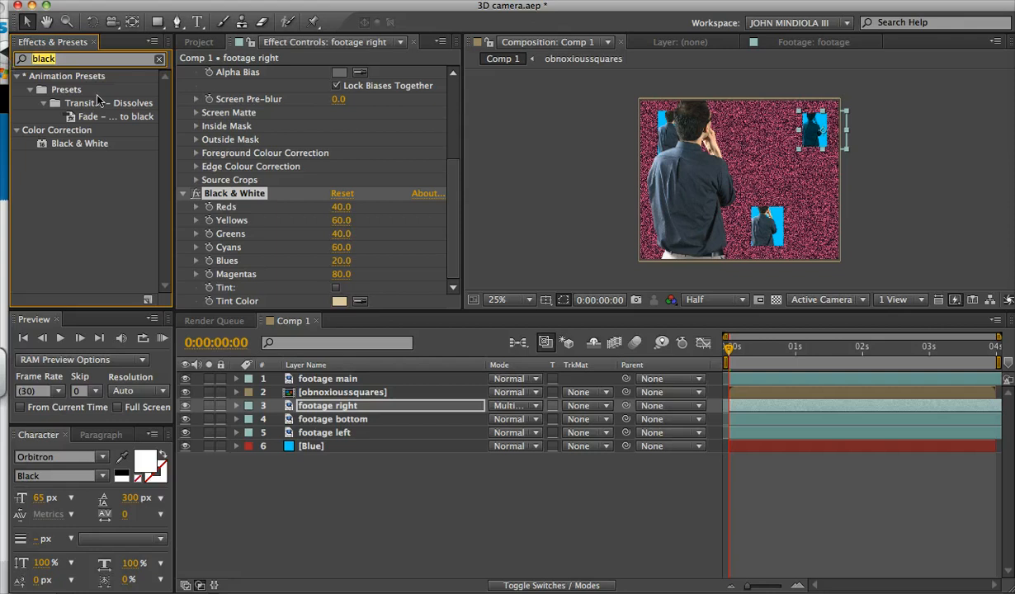
pyautogui.write('color')
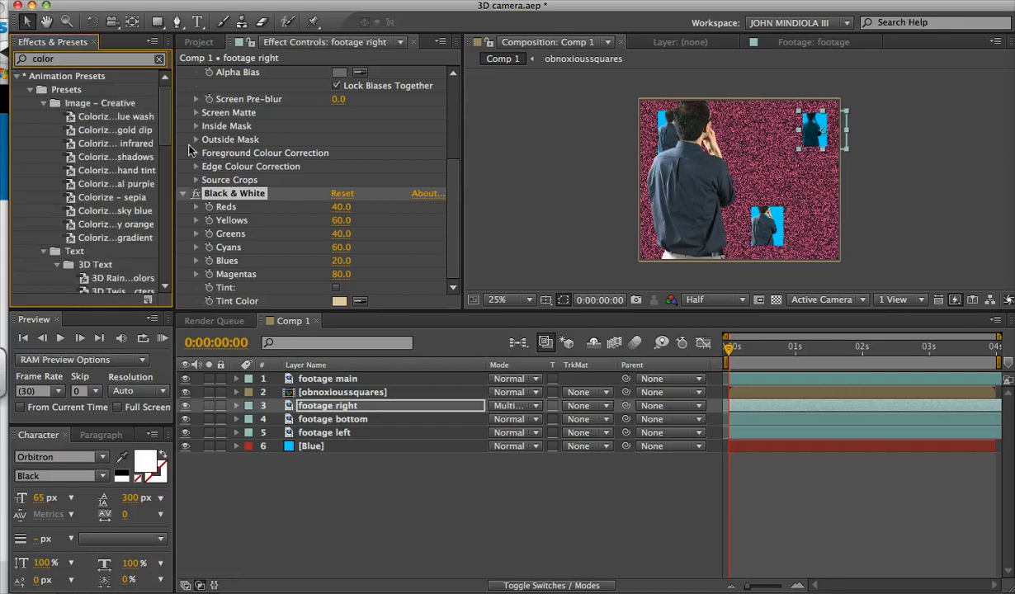
pyautogui.moveTo(173, 145); pyautogui.dragTo(223, 146)
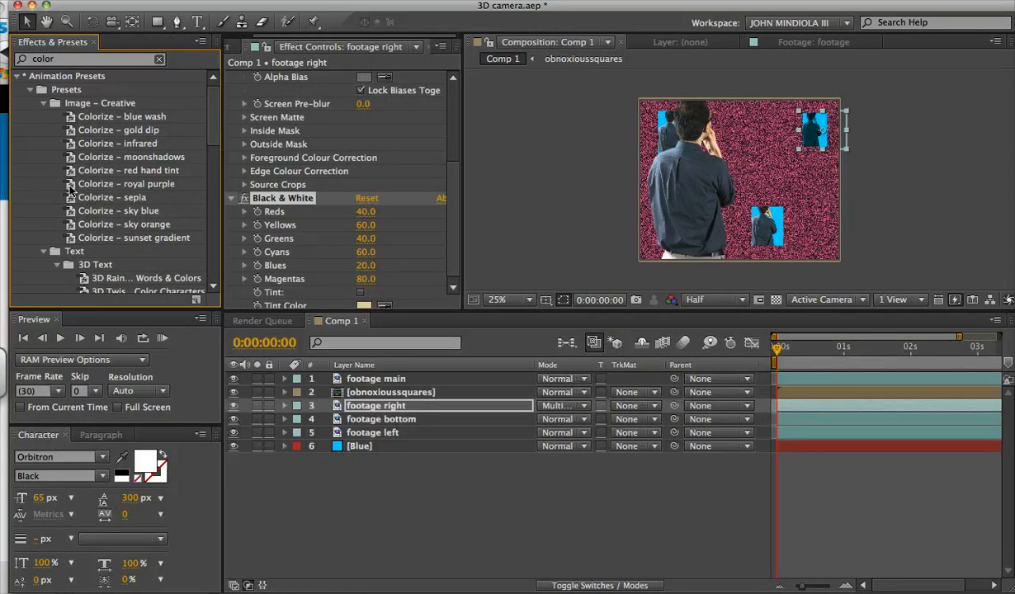
pyautogui.moveTo(71, 190); pyautogui.dragTo(368, 424)
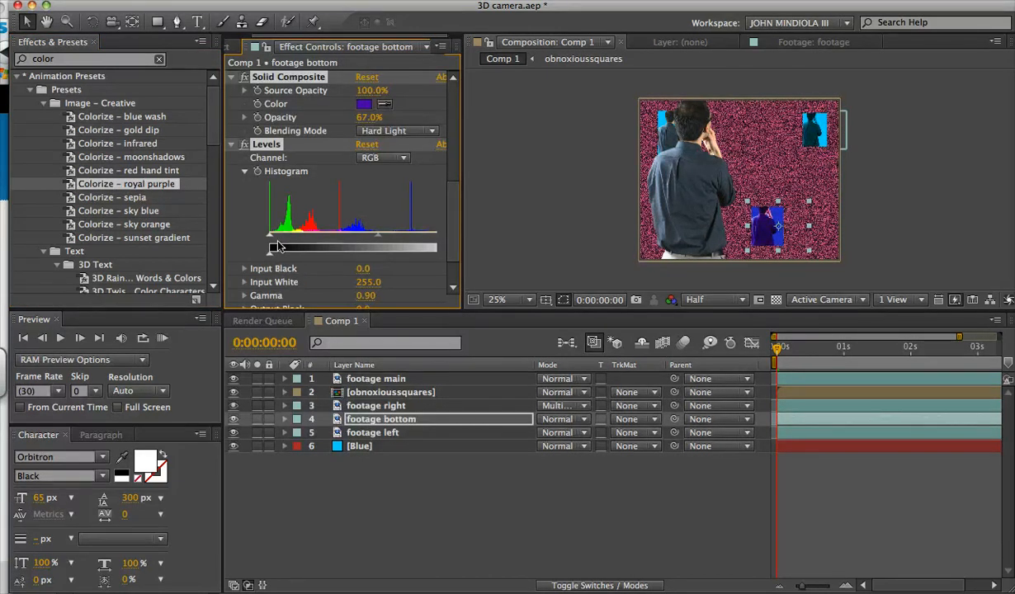
pyautogui.moveTo(269, 235); pyautogui.dragTo(244, 236)
pyautogui.moveTo(379, 236); pyautogui.dragTo(353, 239)
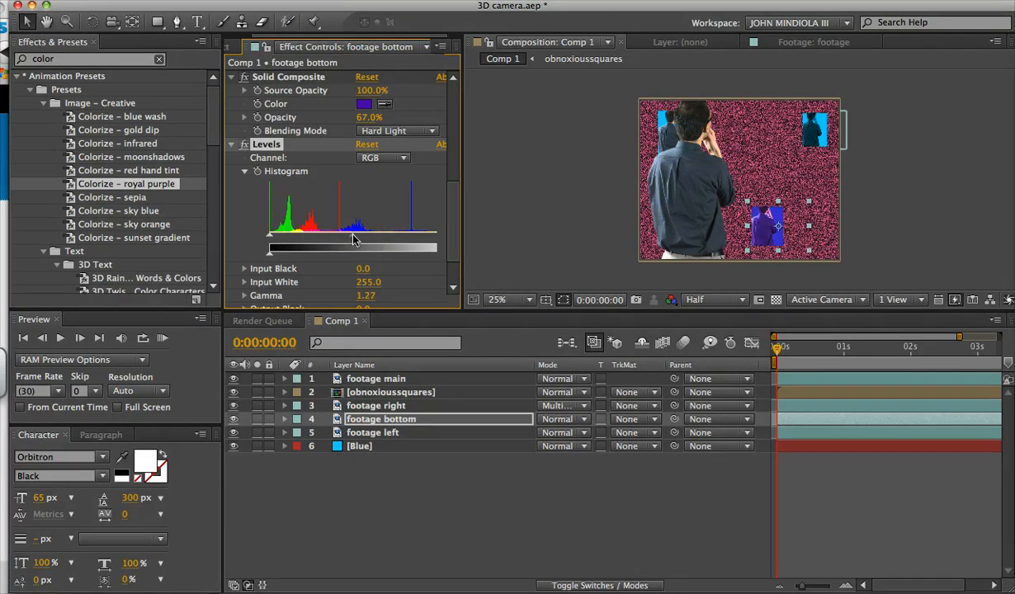
# Set the footage bottom layer's blending mode to Overlay, and reopen the choice of blending modes
pyautogui.click(583, 422)
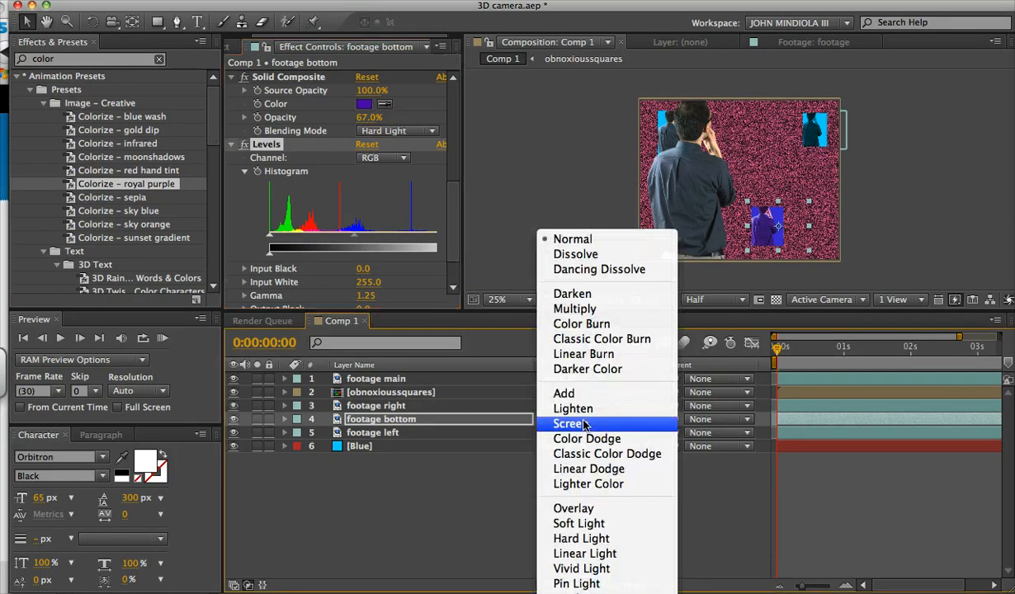
pyautogui.click(585, 509)
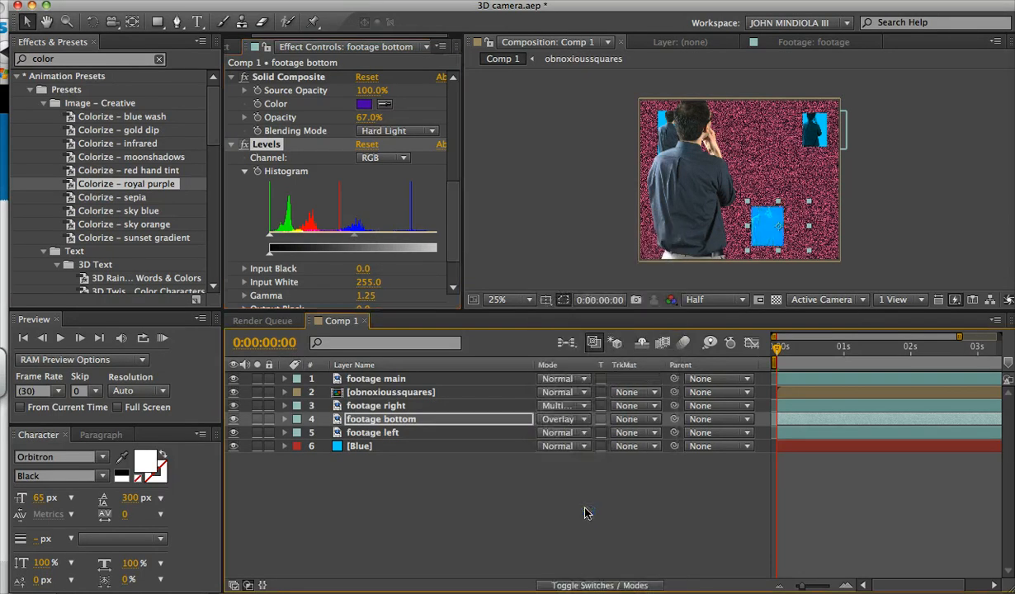
pyautogui.click(585, 421)
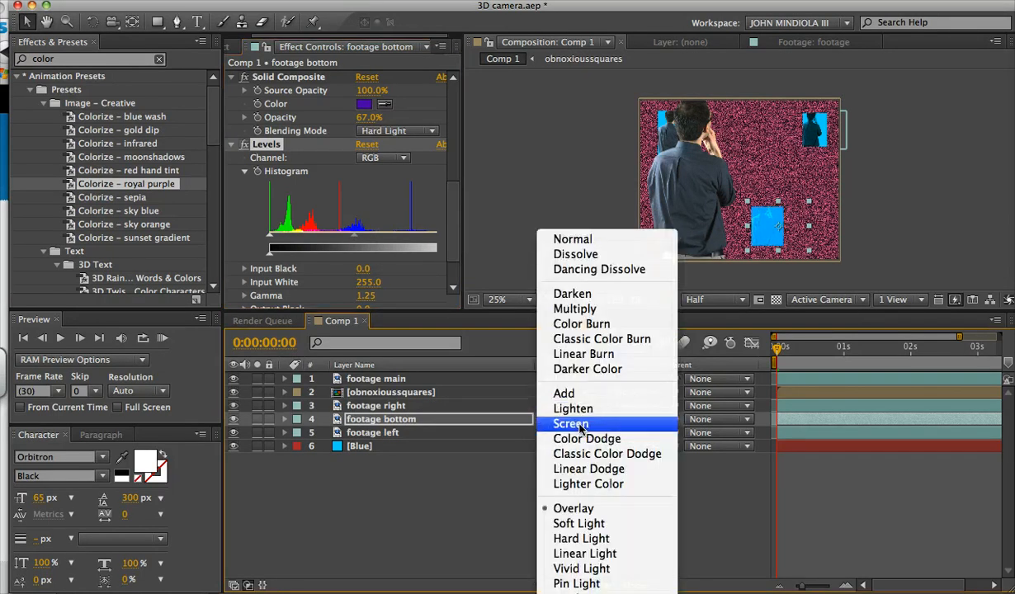